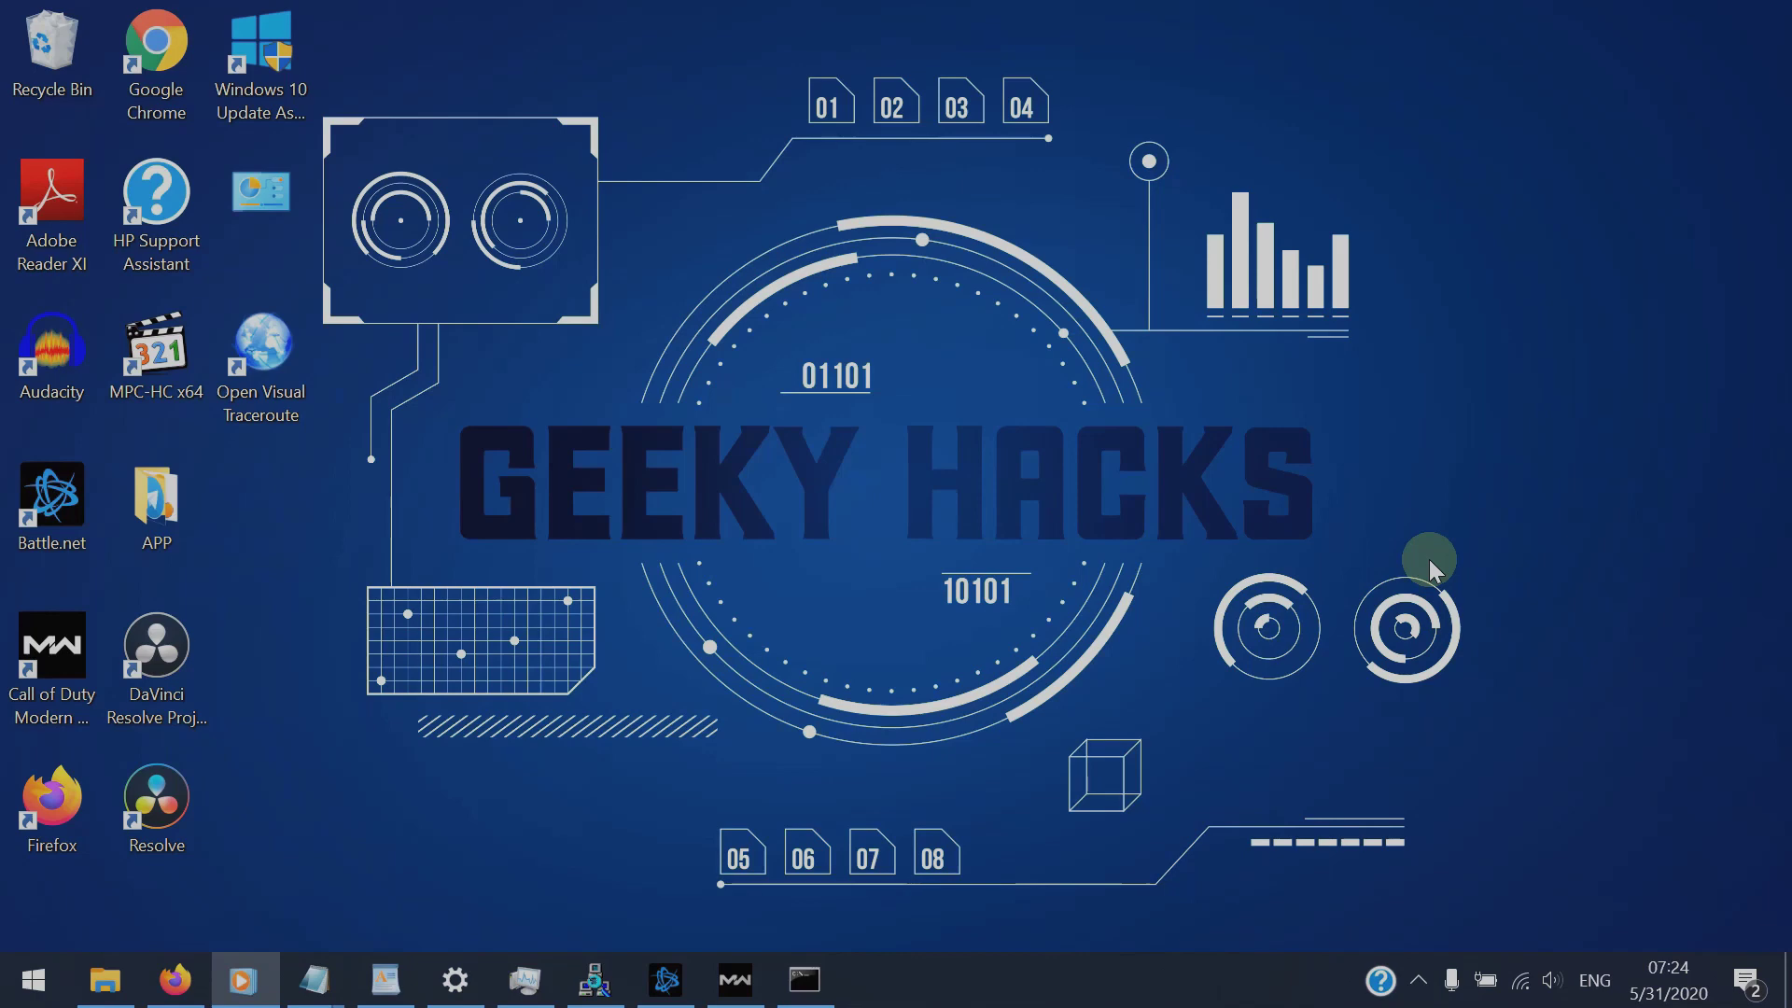
Step: Restore the WordPad notes and follow the TCPView download link into Firefox
left_click(386, 980)
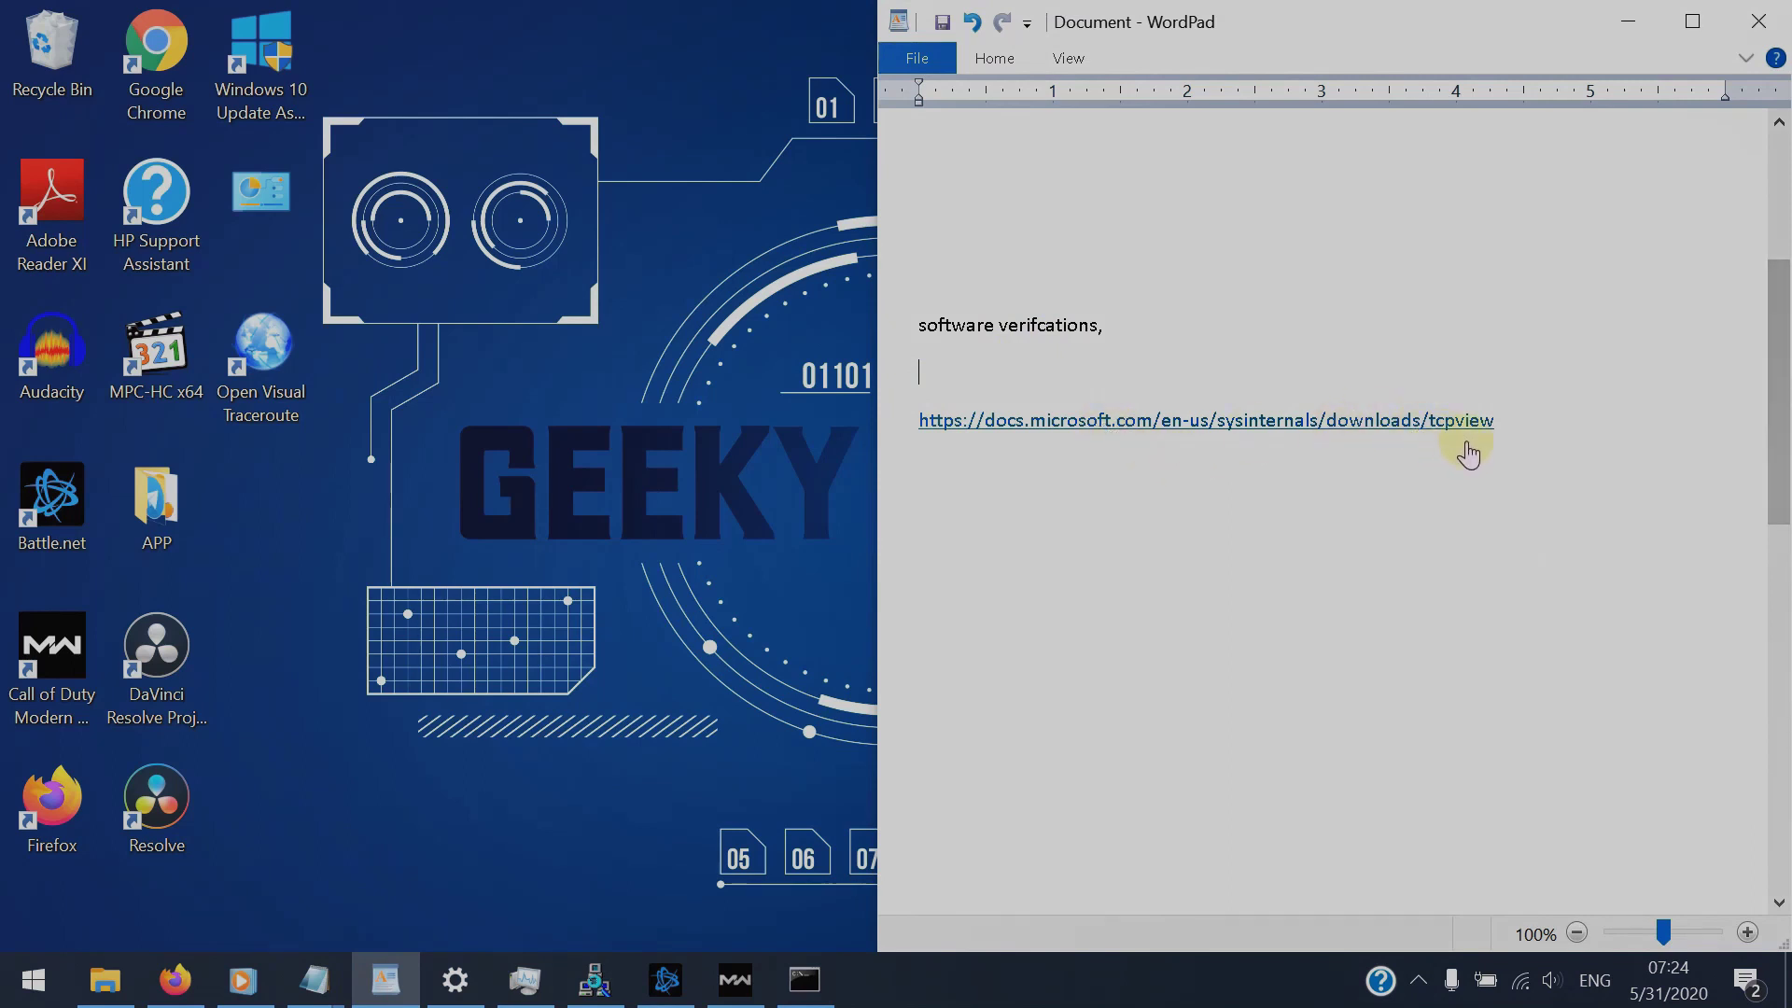
left_click(1263, 422)
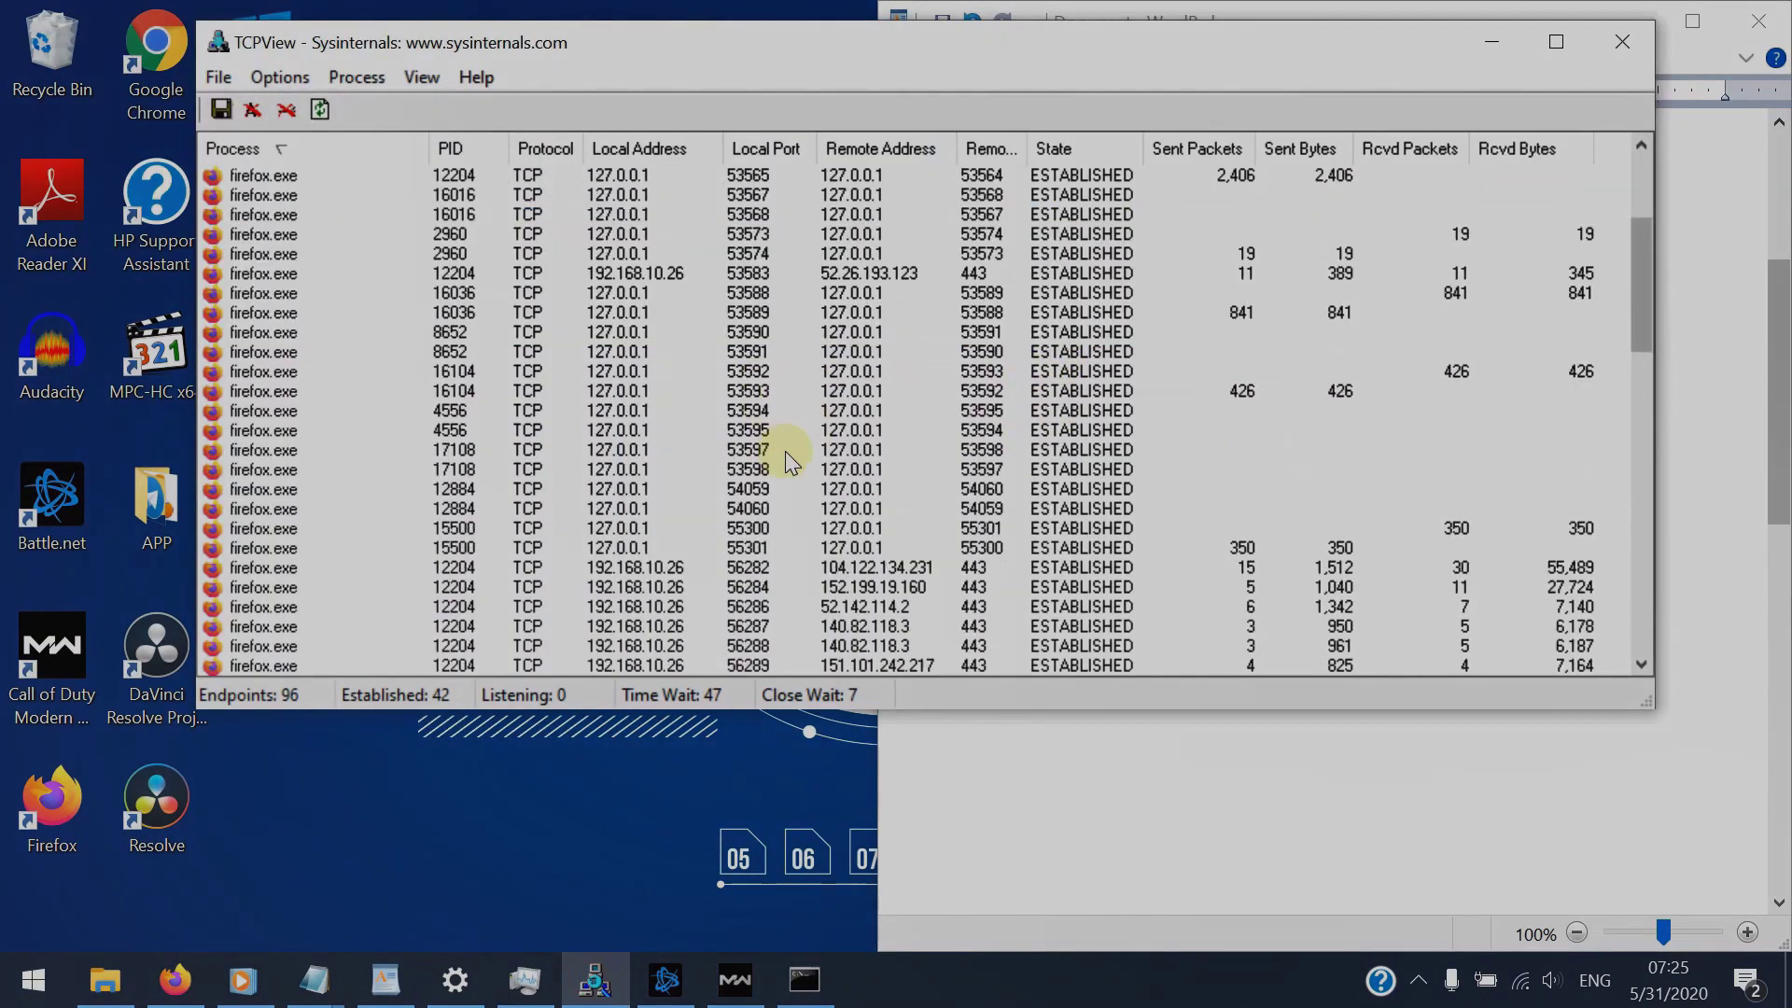
Step: Scroll through the TCPView v3.05 download page in Firefox
scroll(786, 451, "down", 4)
scroll(816, 473, "up", 8)
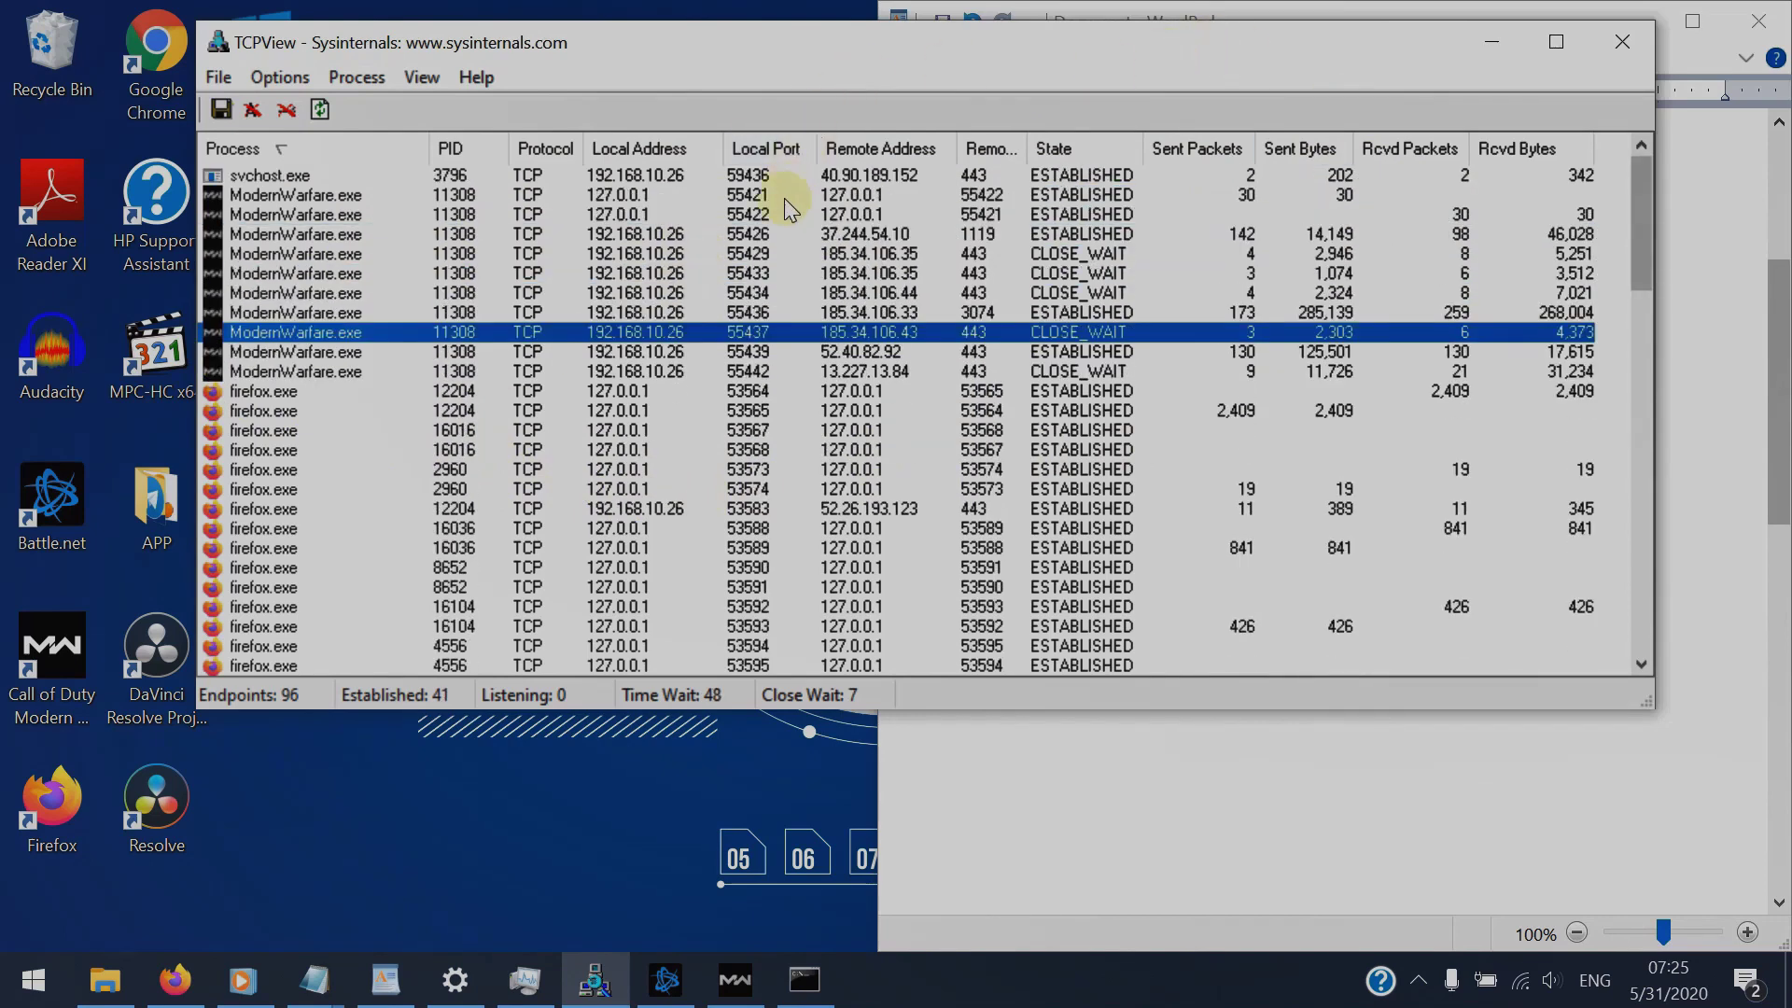
Step: Select every ModernWarfare.exe row in TCPView, from the first to the last
left_click(317, 195)
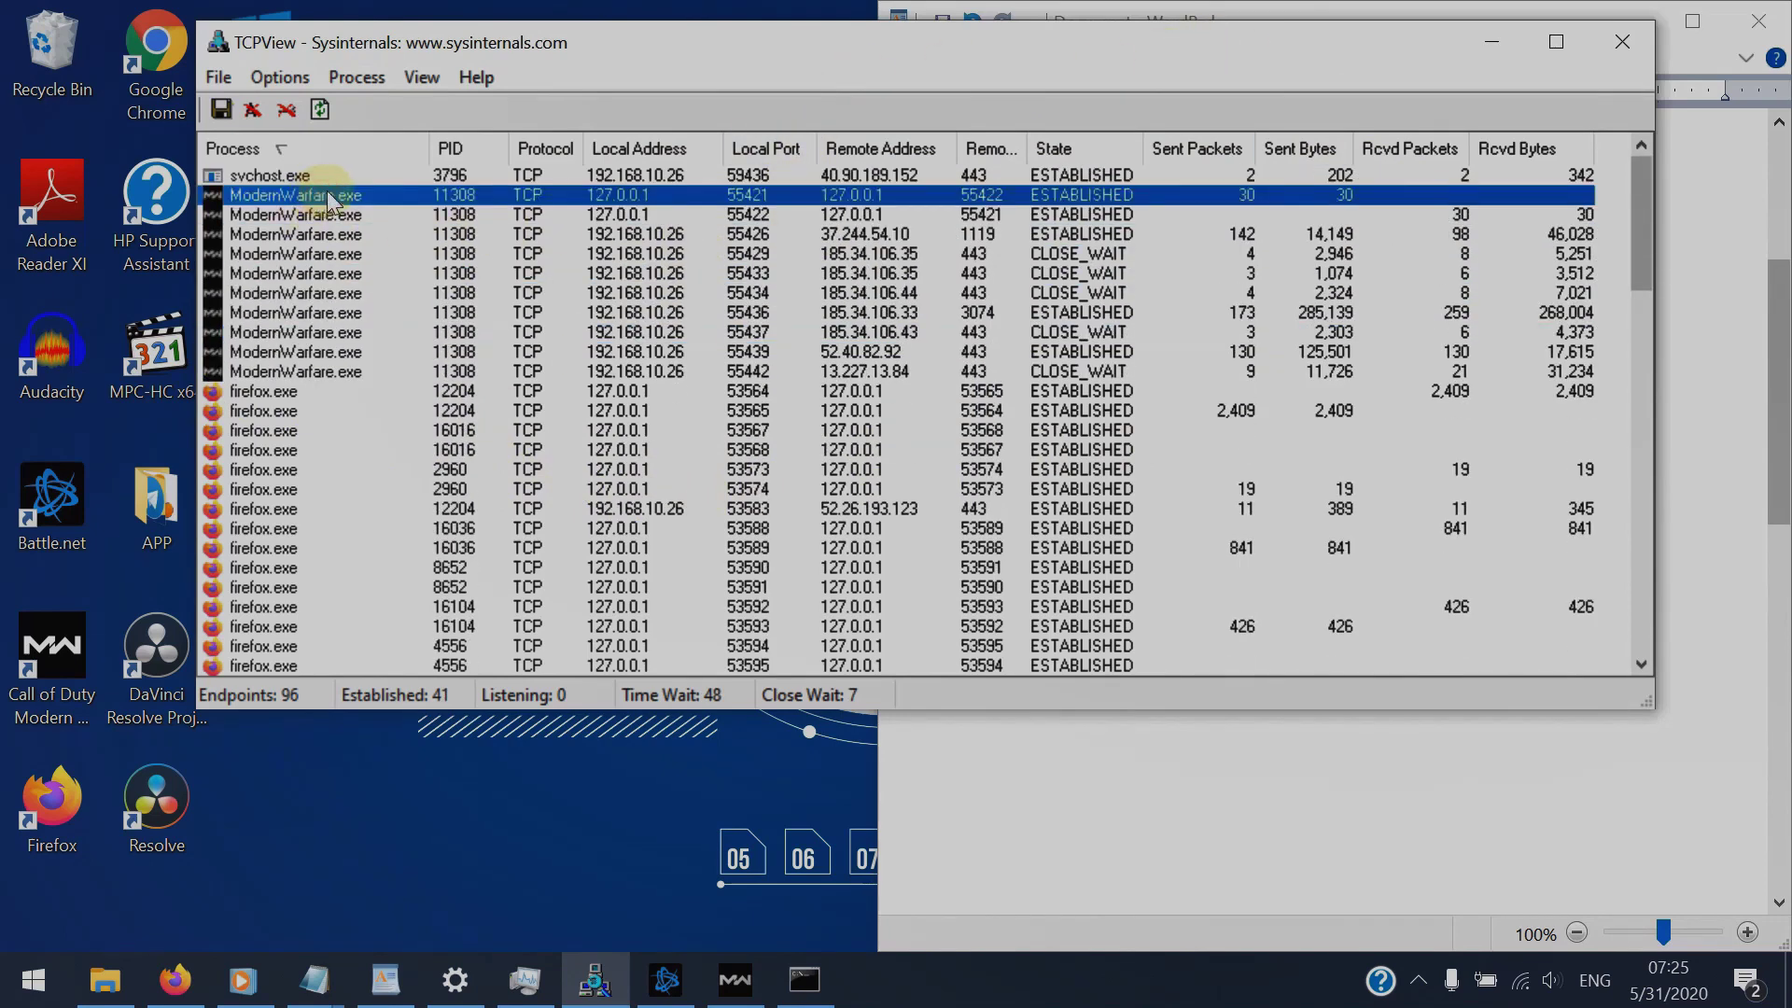
left_click(326, 370, "shift")
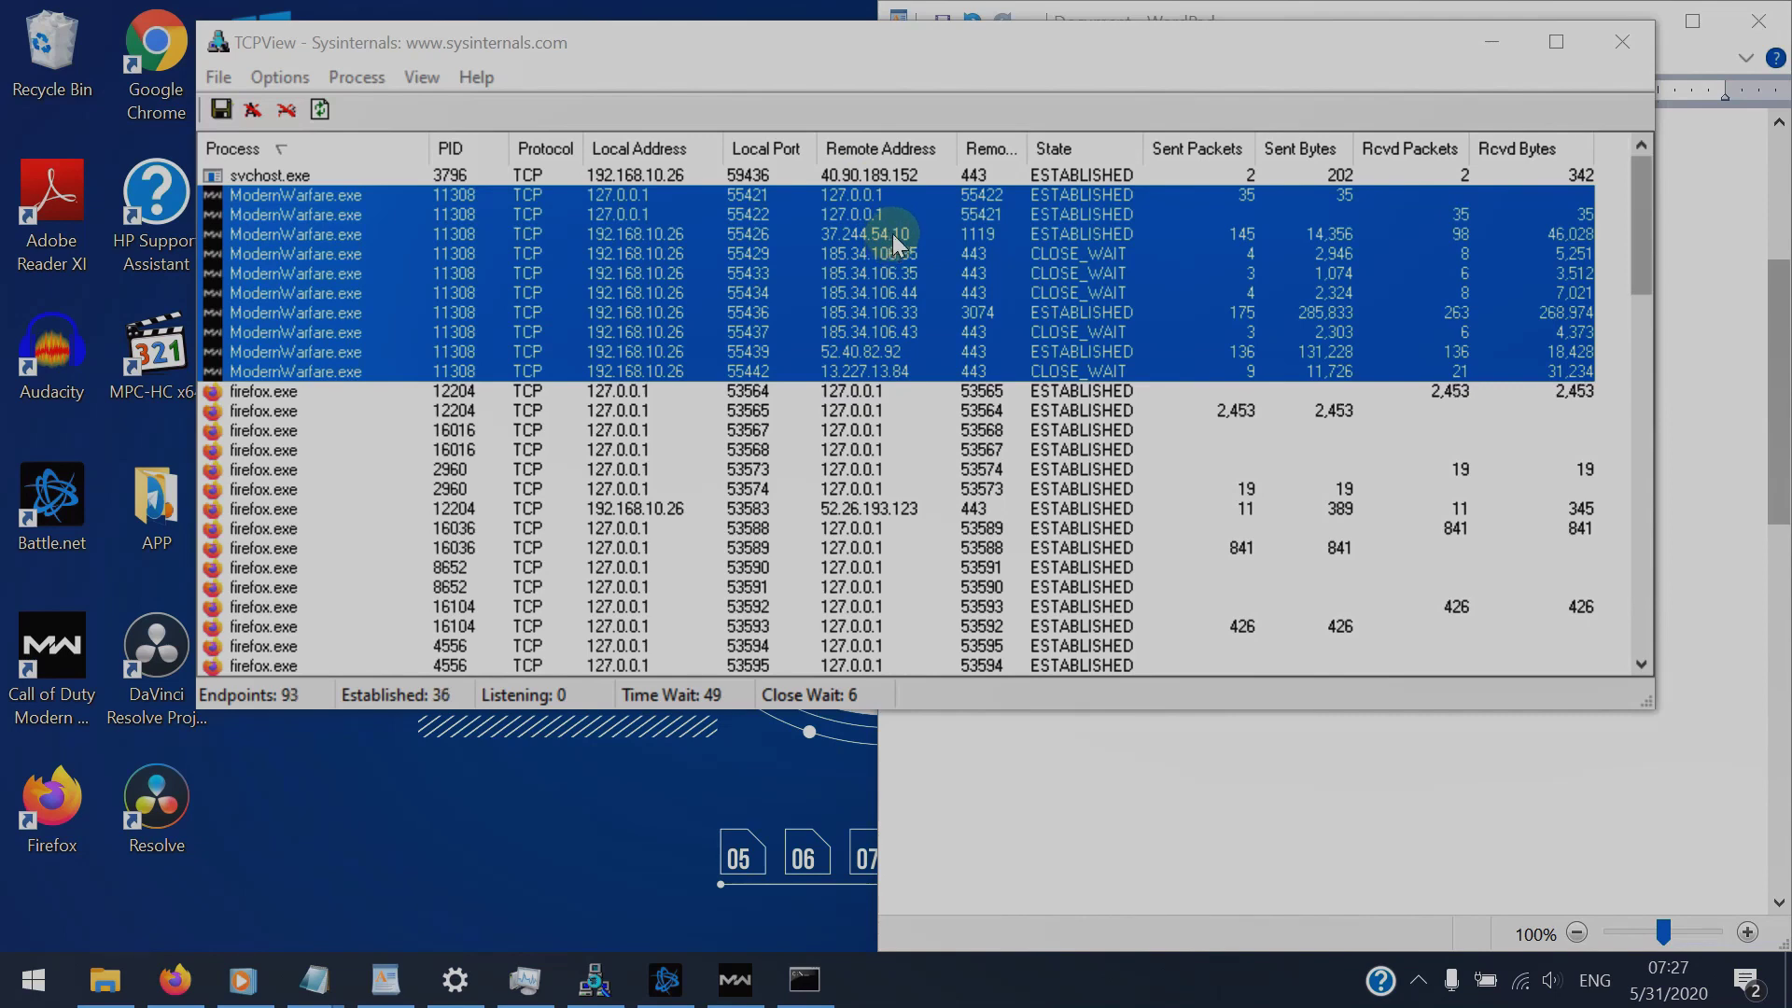
Step: Launch Command Prompt by searching for cmd from Start
left_click(33, 978)
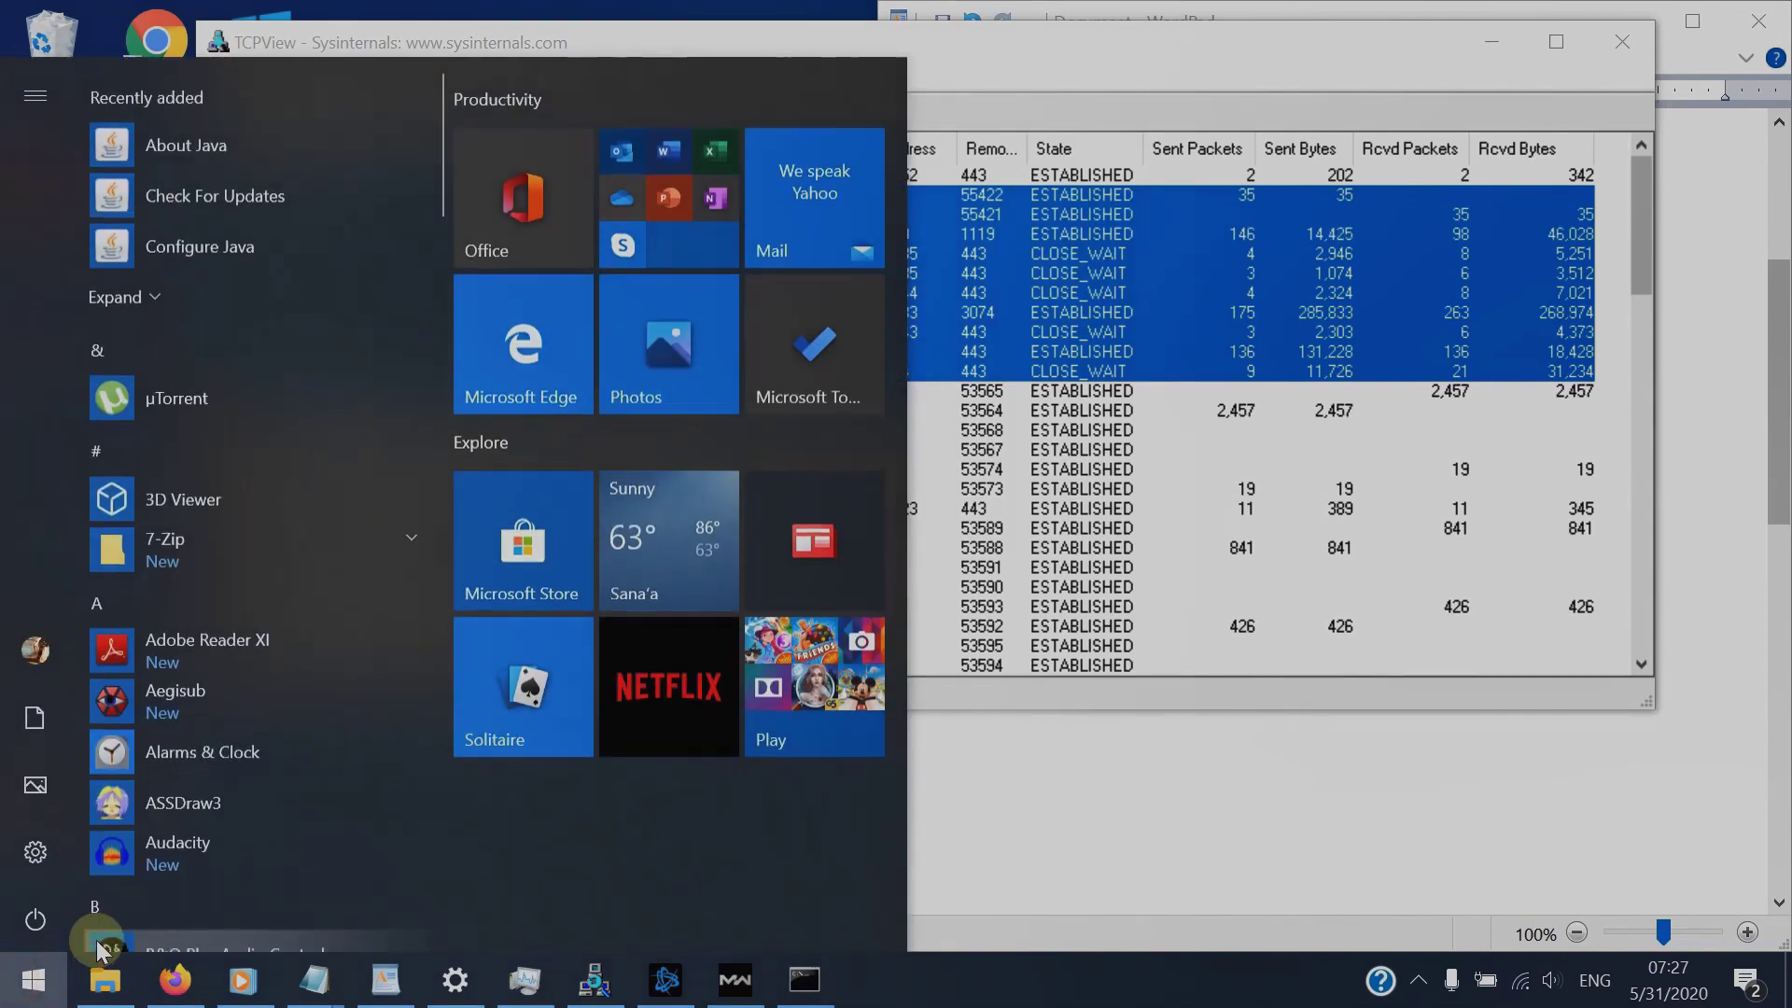
type("cm")
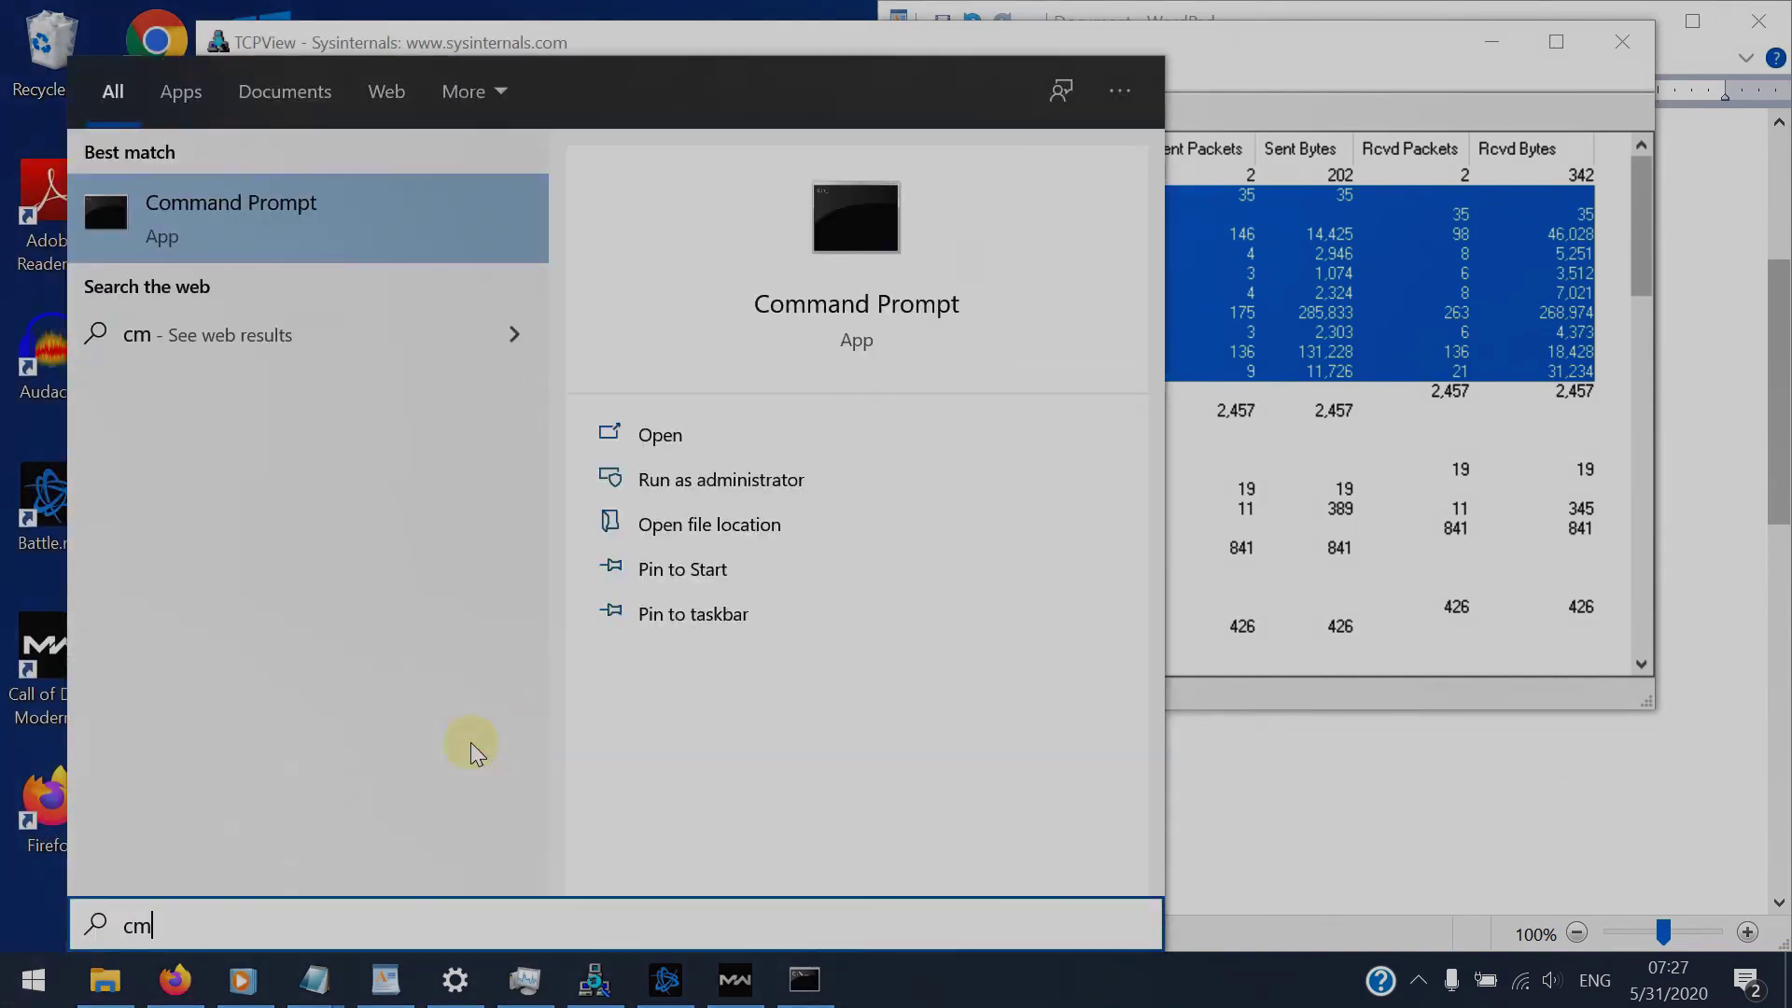
type("d")
key("Return")
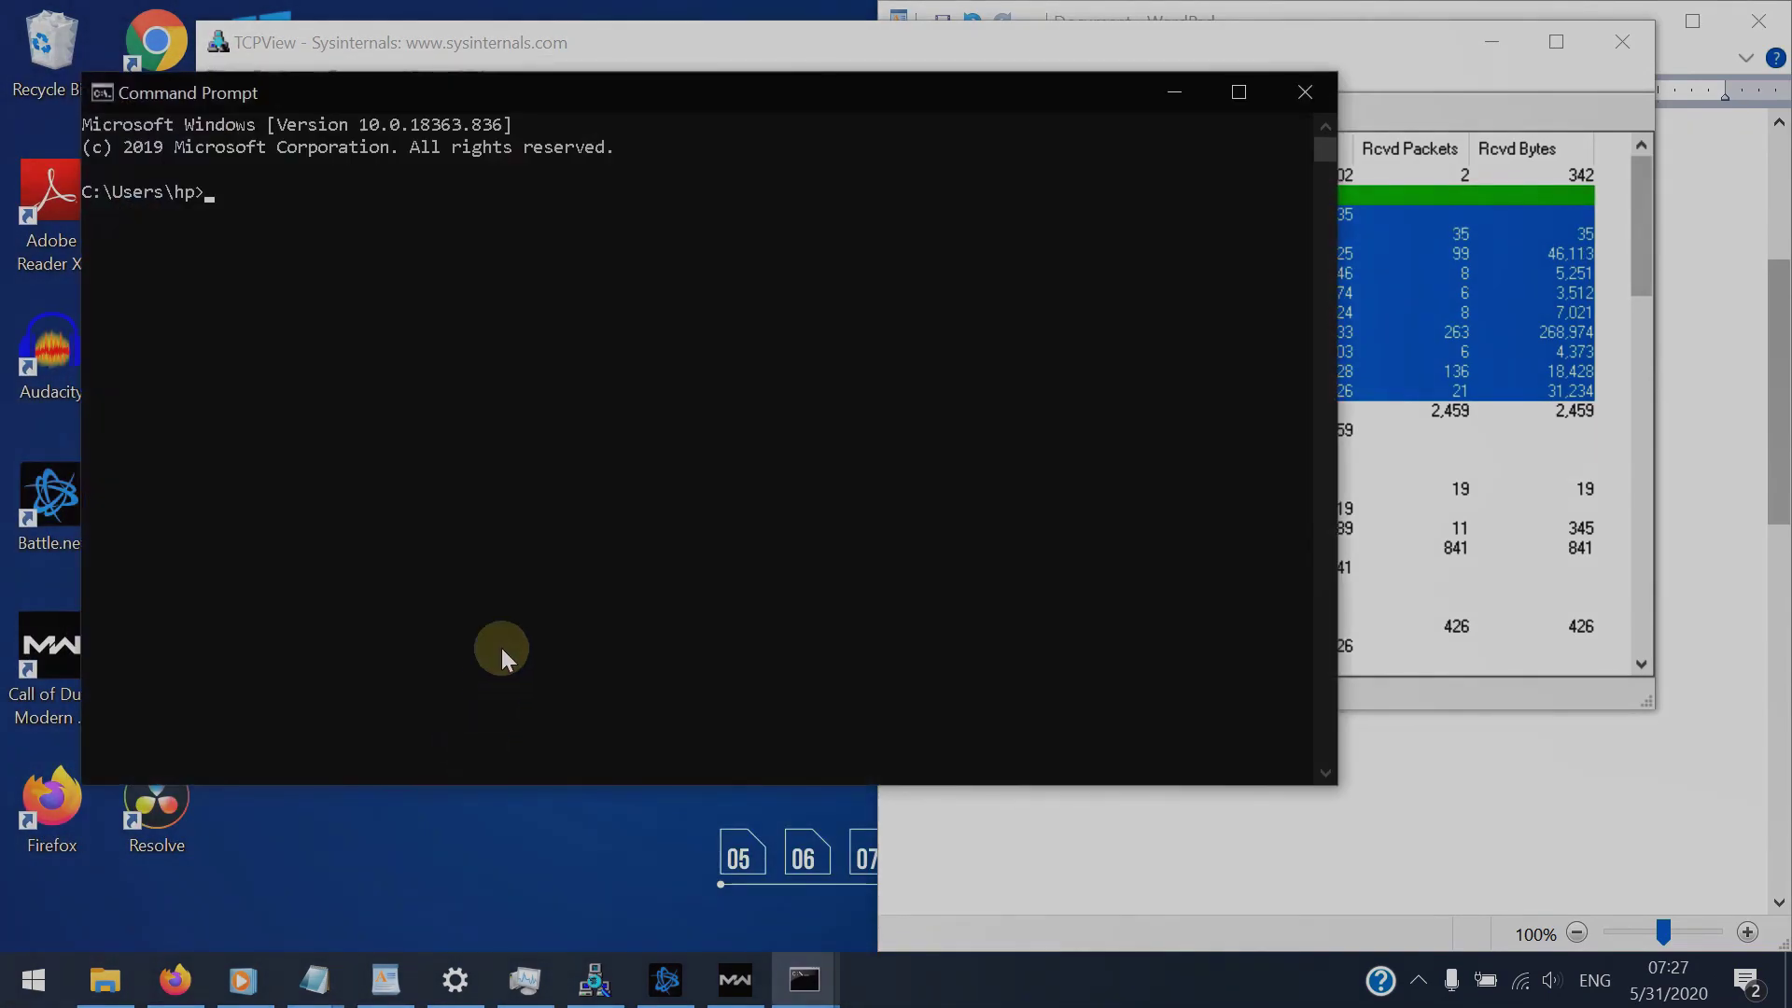
Step: Run pathping 37.244.54.10 to trace the route to the game server
type("pa")
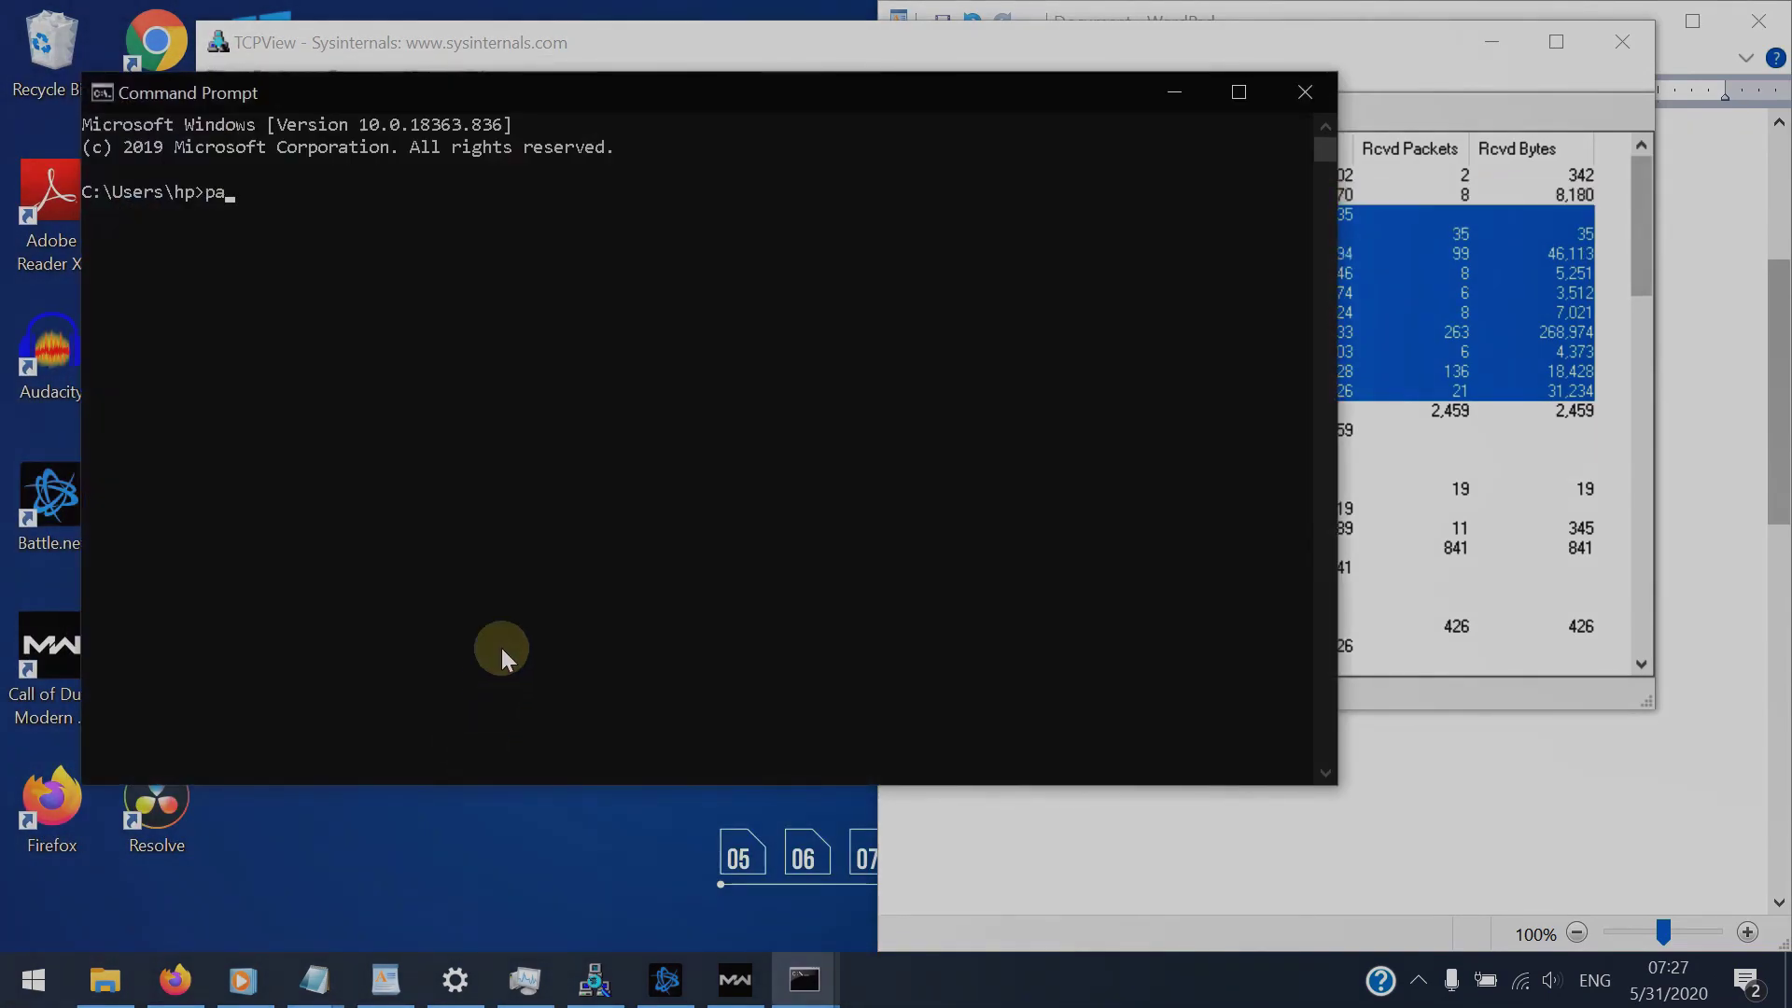
type("thpi")
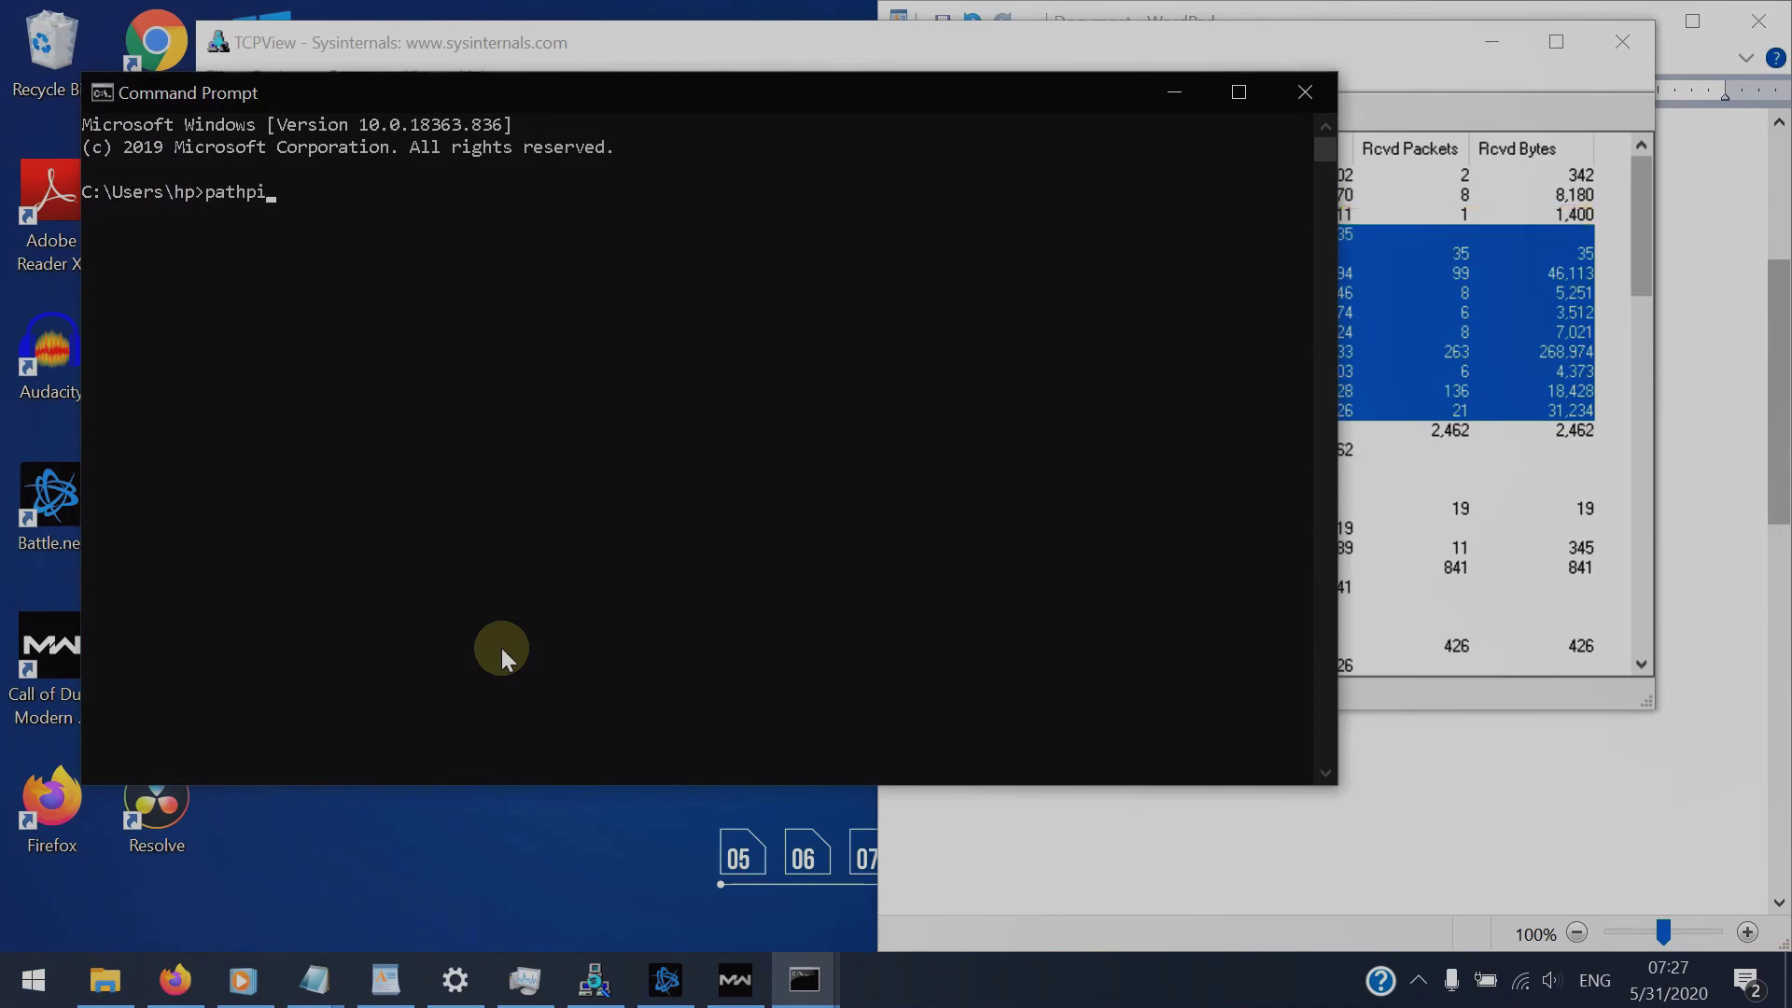
type("ng 37.")
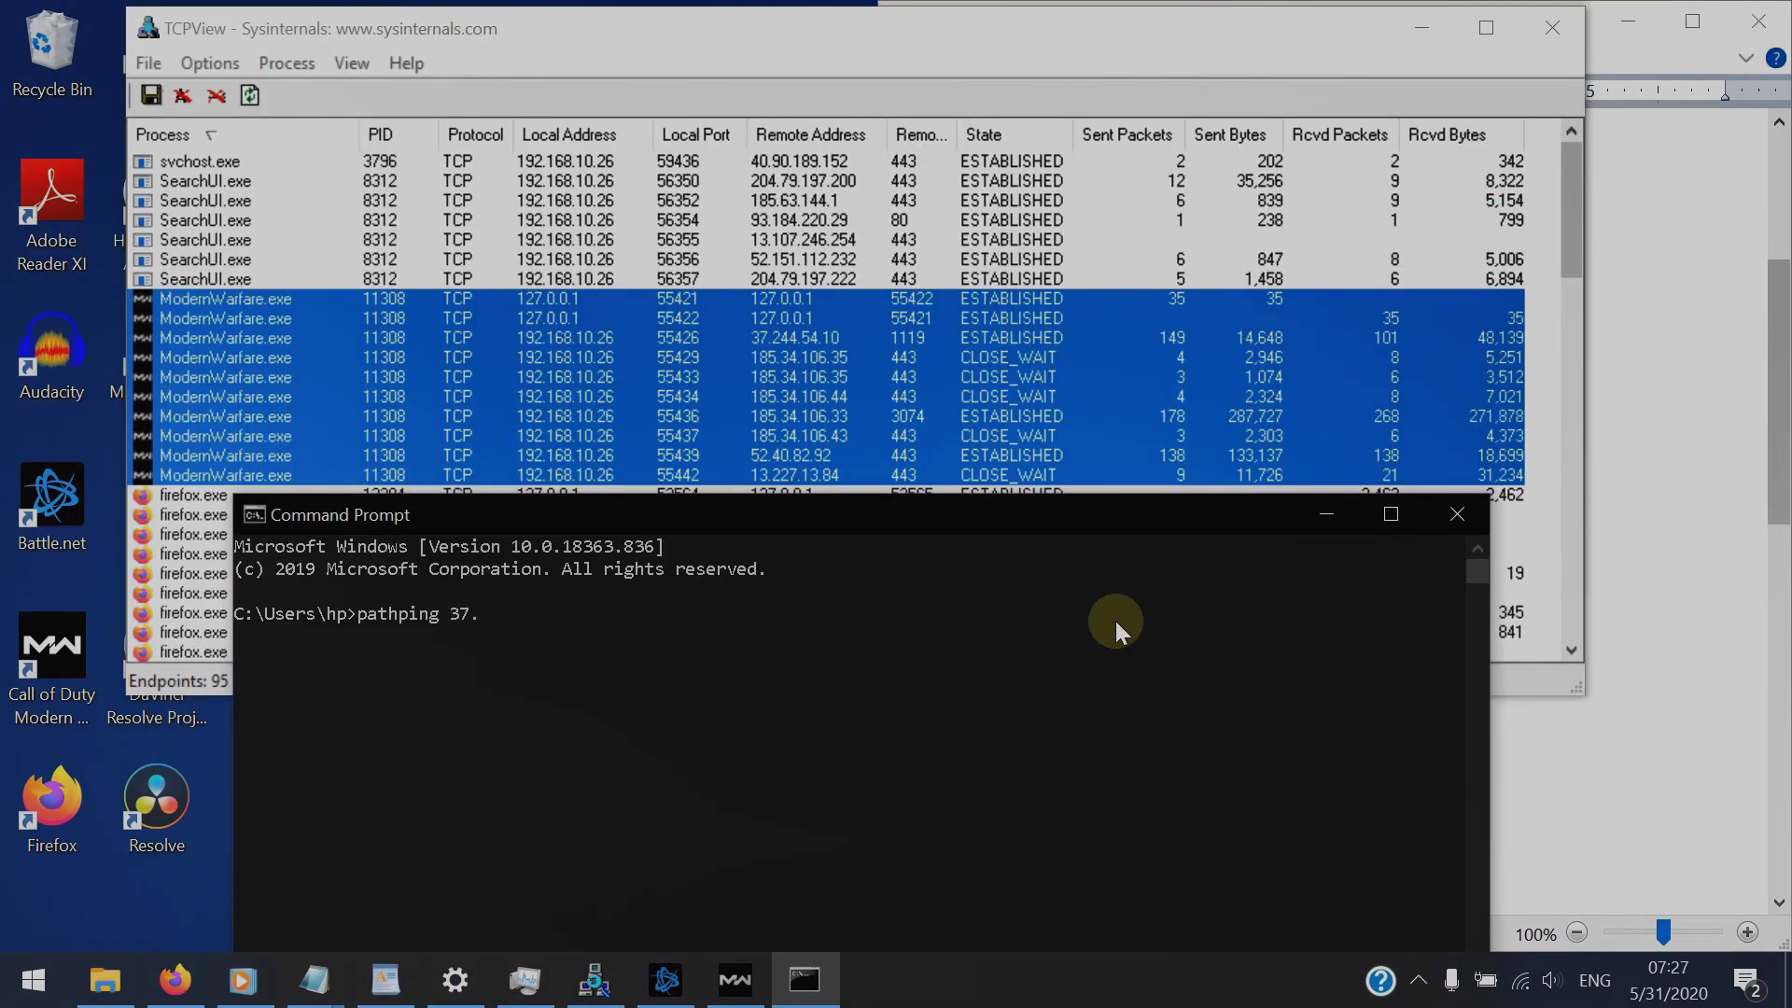
type("244.54.10")
key("Return")
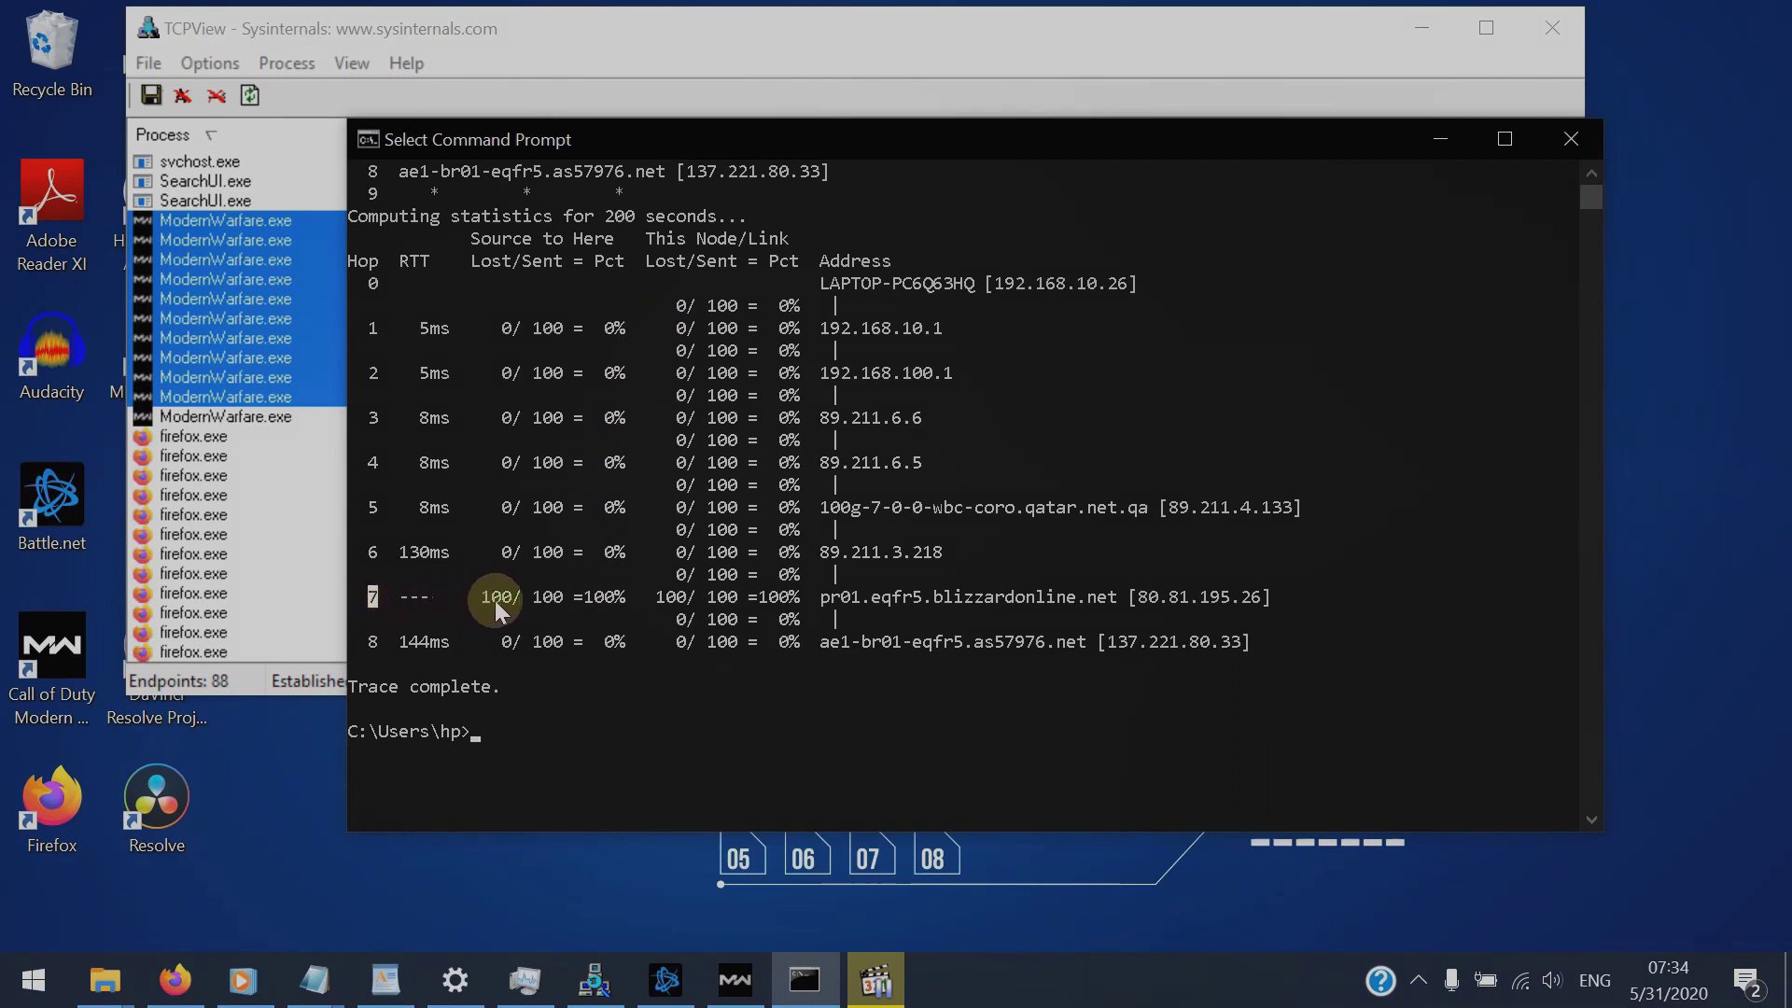
Step: Highlight hop 7's 100% loss figures, its blizzardonline.net name and IP 80.81.195.26
left_click_drag(483, 601, 622, 605)
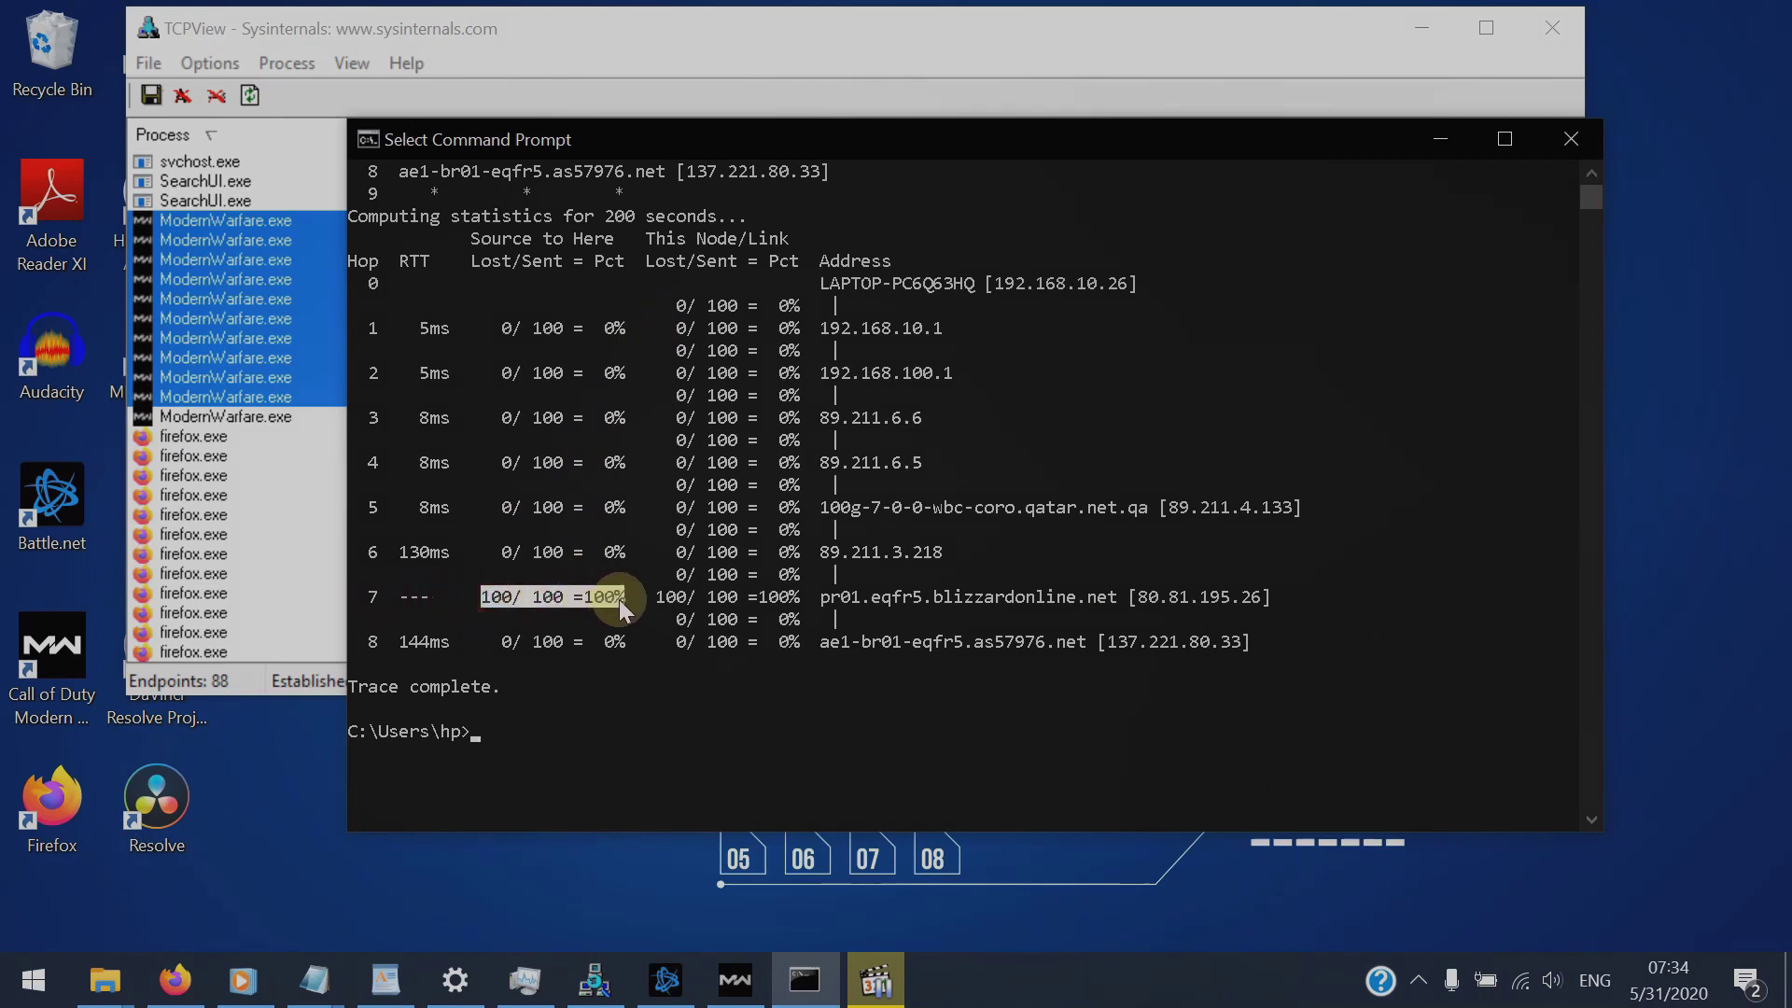
left_click_drag(924, 598, 961, 597)
left_click_drag(1129, 598, 1258, 612)
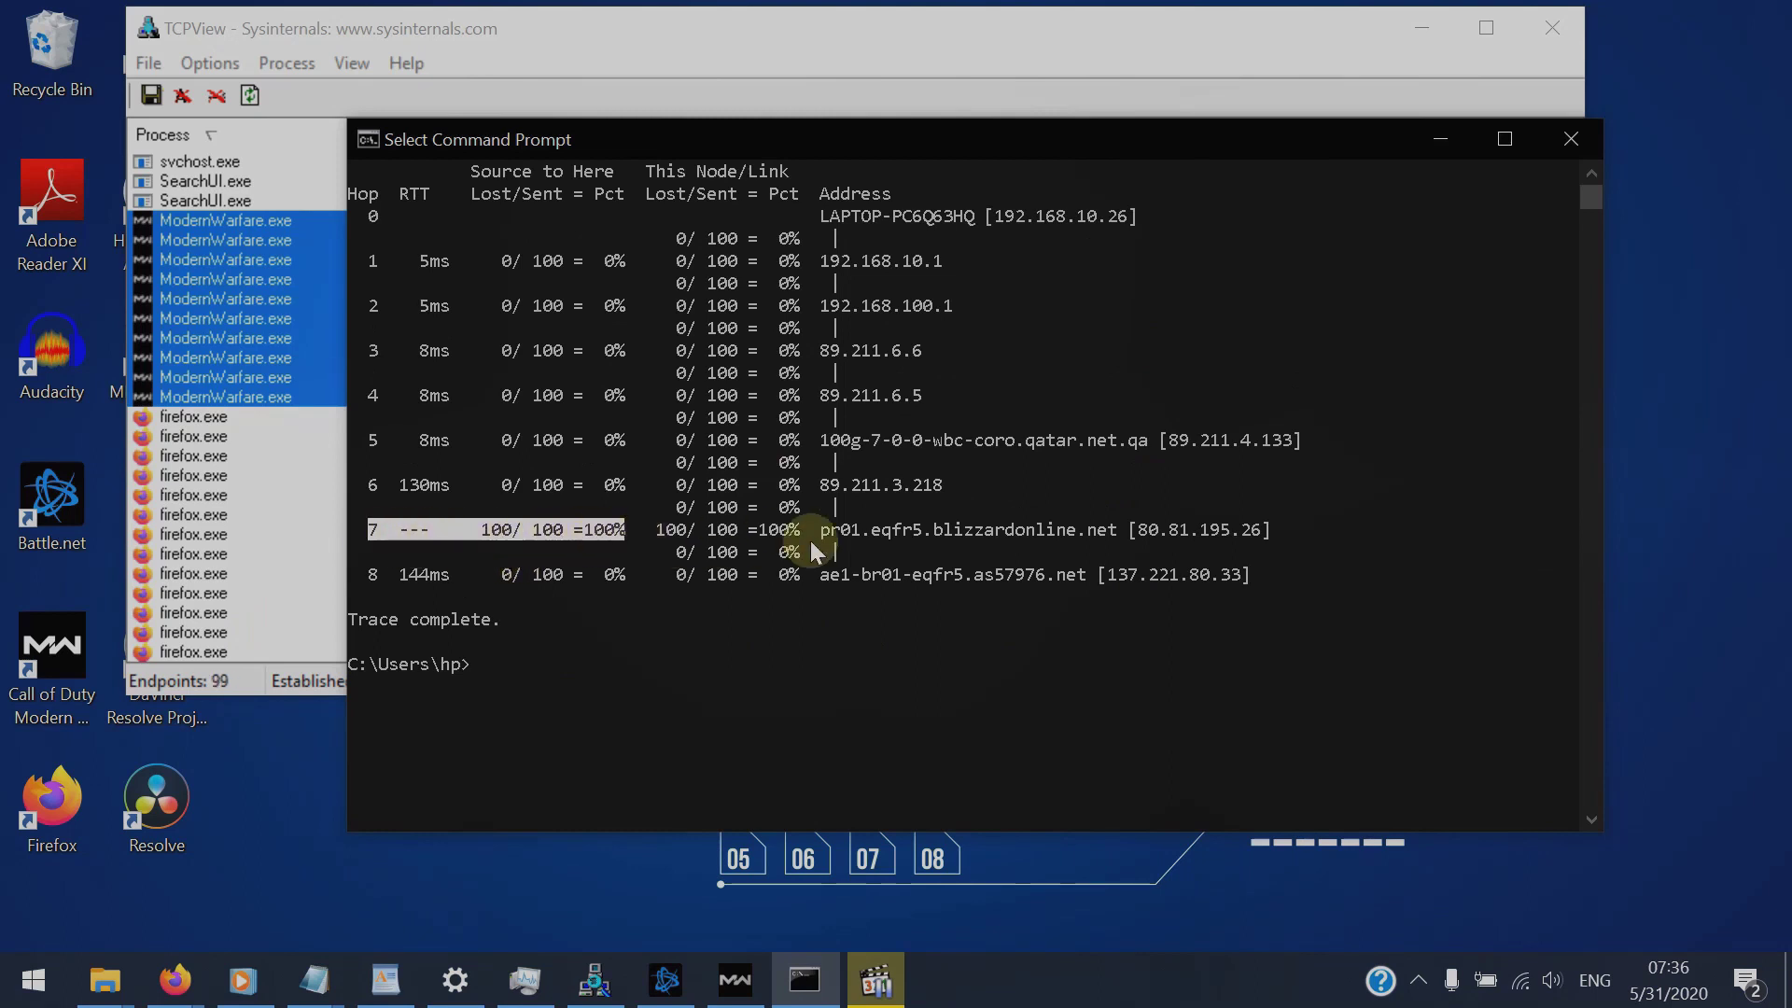
left_click_drag(938, 535, 1257, 537)
left_click(1143, 541)
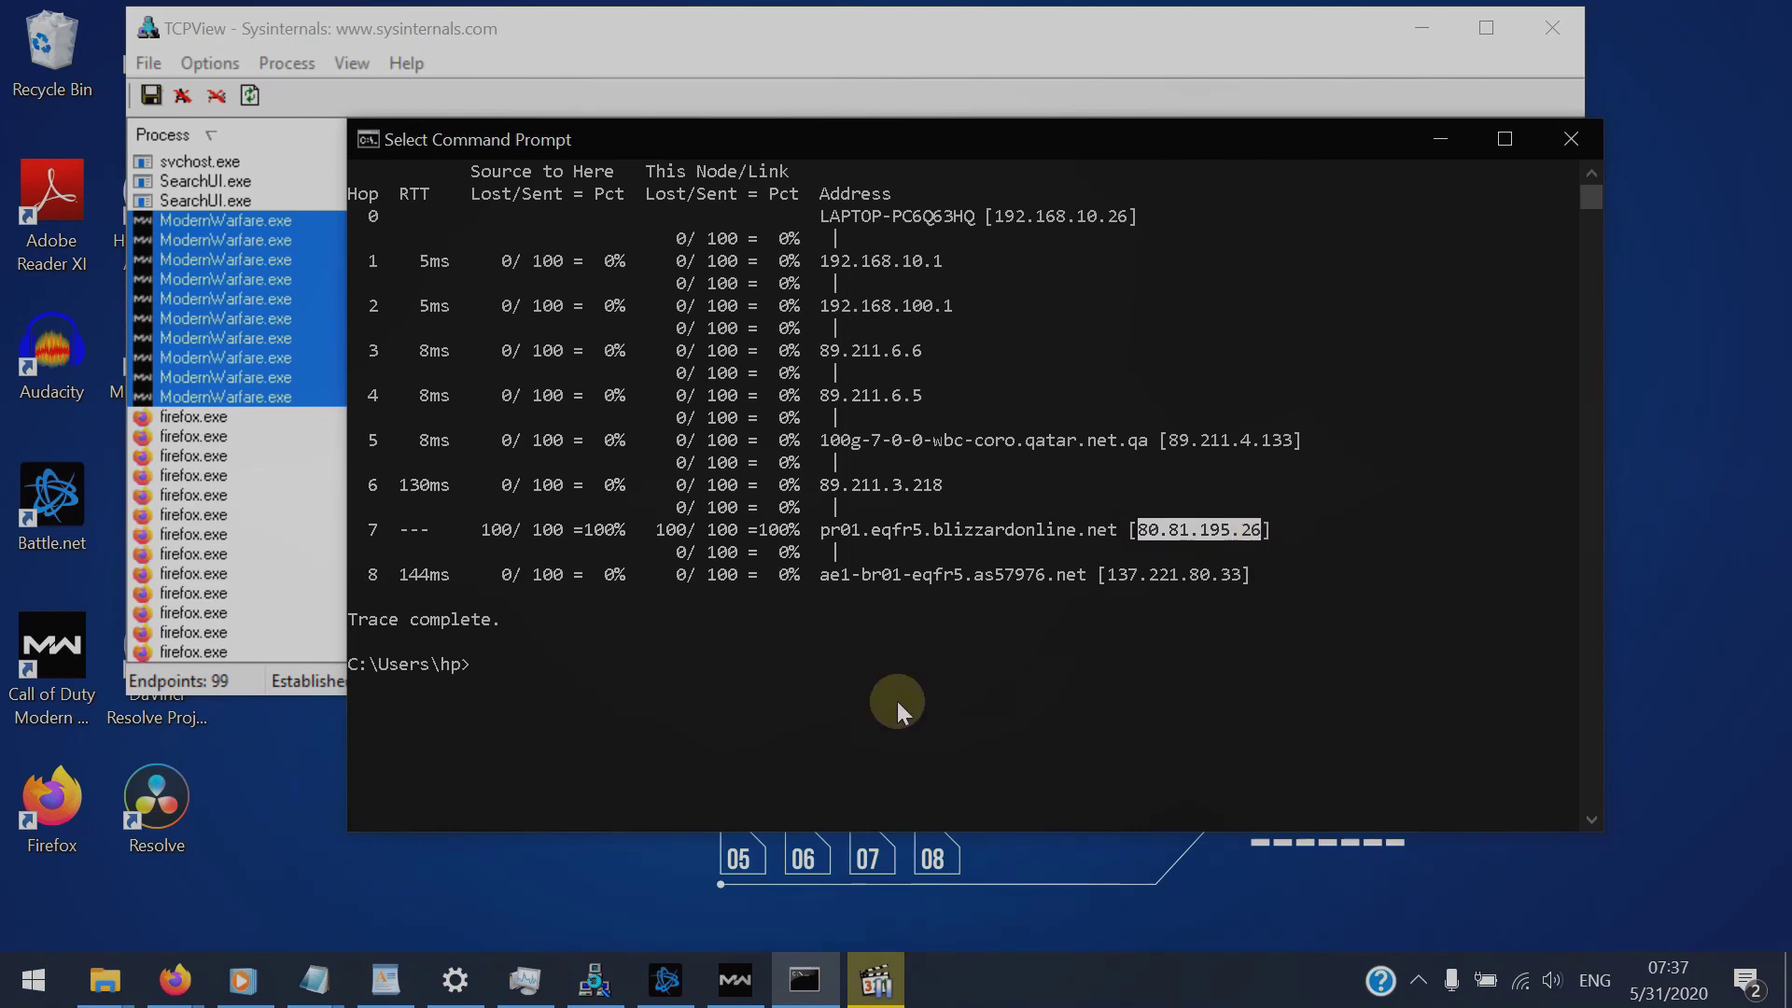
scroll(898, 702, "up", 1)
Step: Switch to the Activision Support window in Firefox and review the Online Services status
left_click(175, 976)
left_click(437, 854)
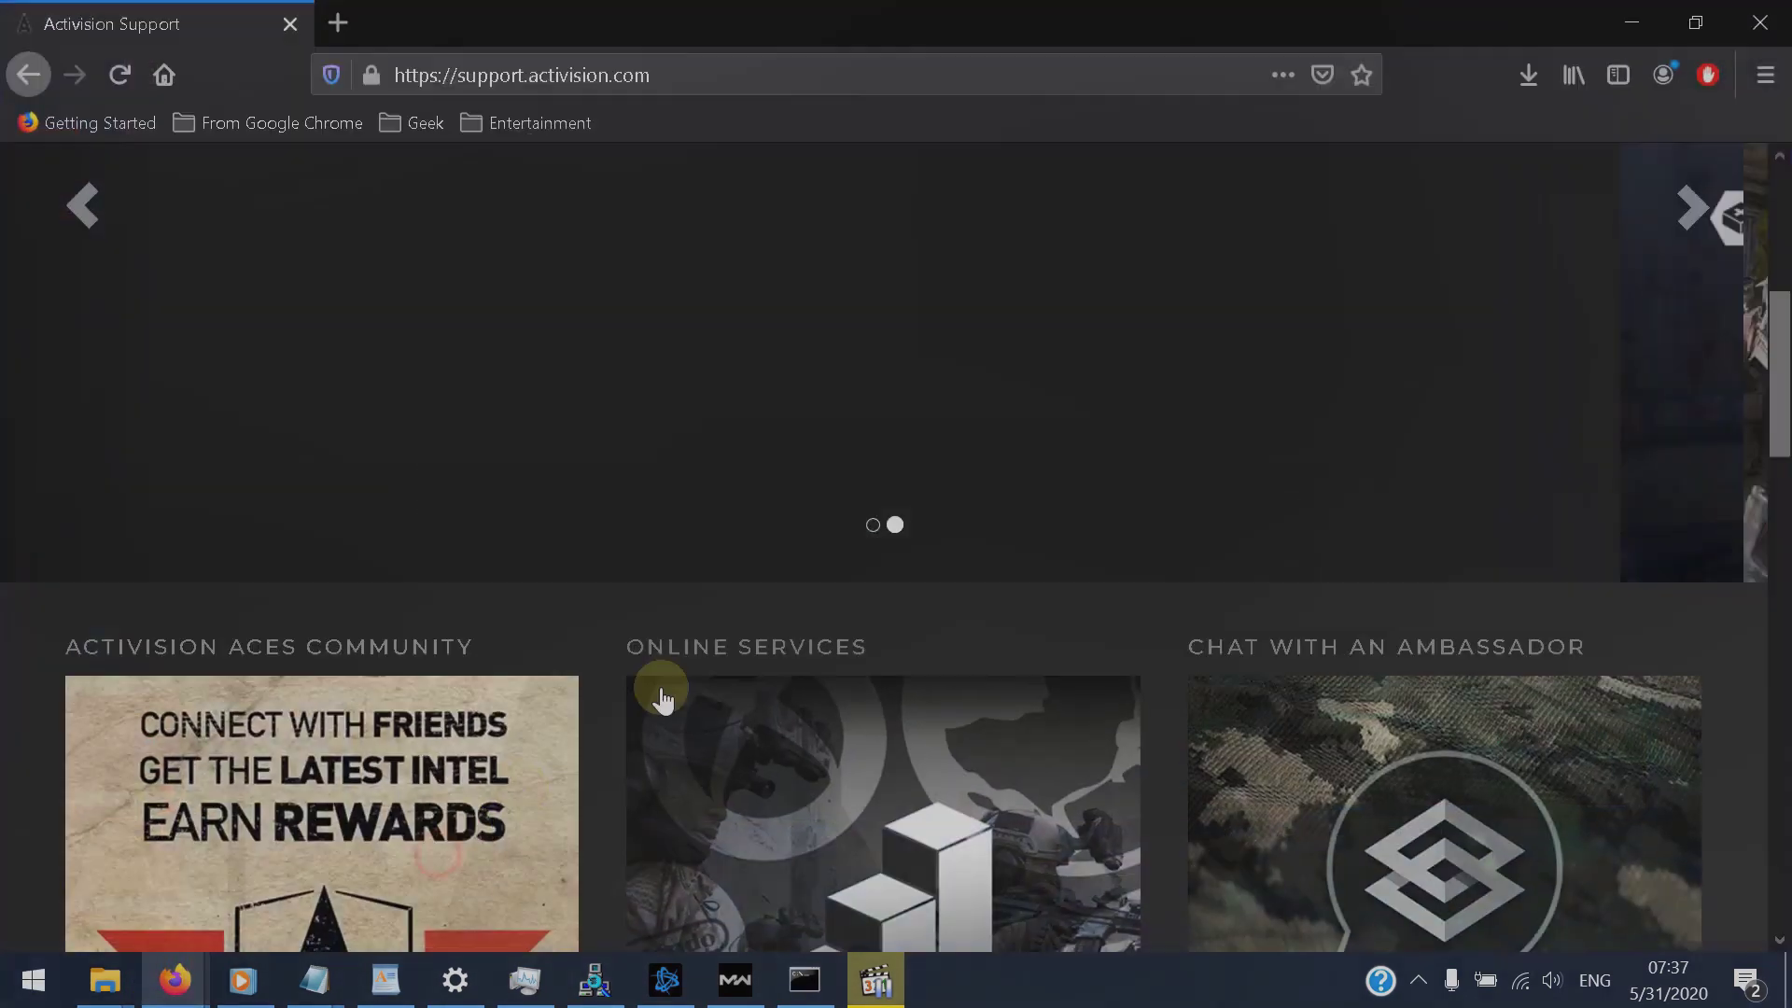
scroll(840, 453, "down", 3)
scroll(949, 388, "up", 3)
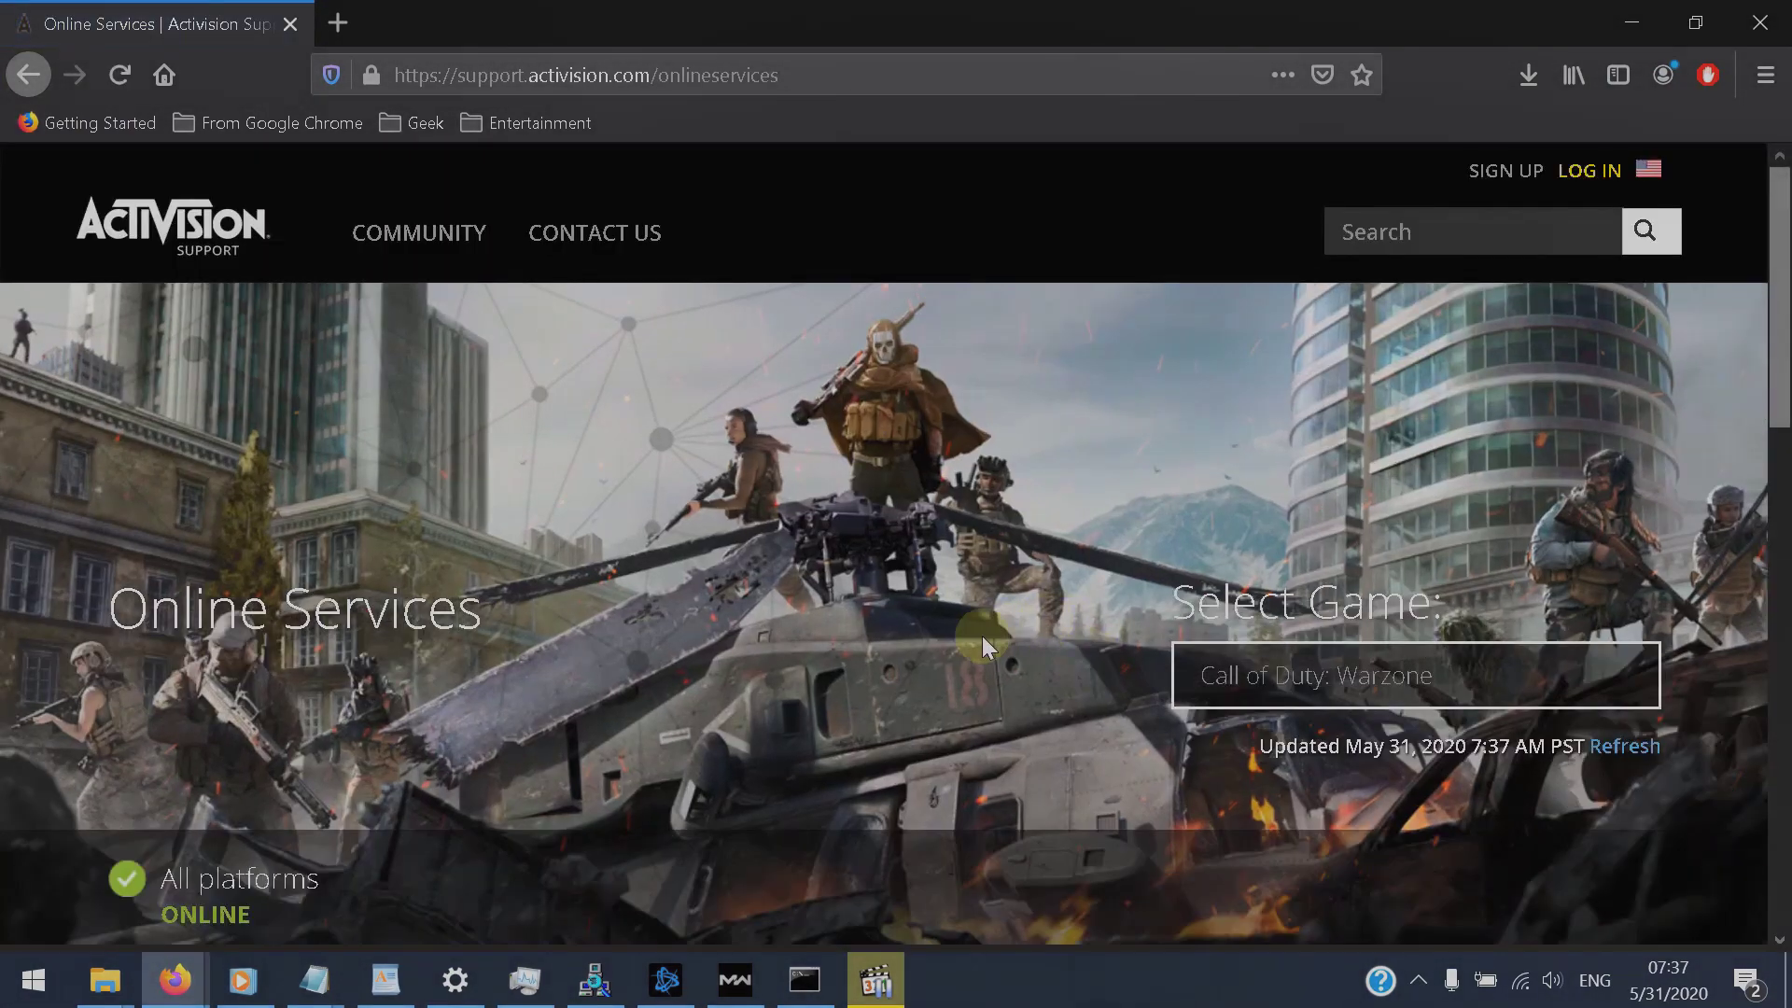
scroll(982, 638, "down", 3)
scroll(1083, 640, "down", 3)
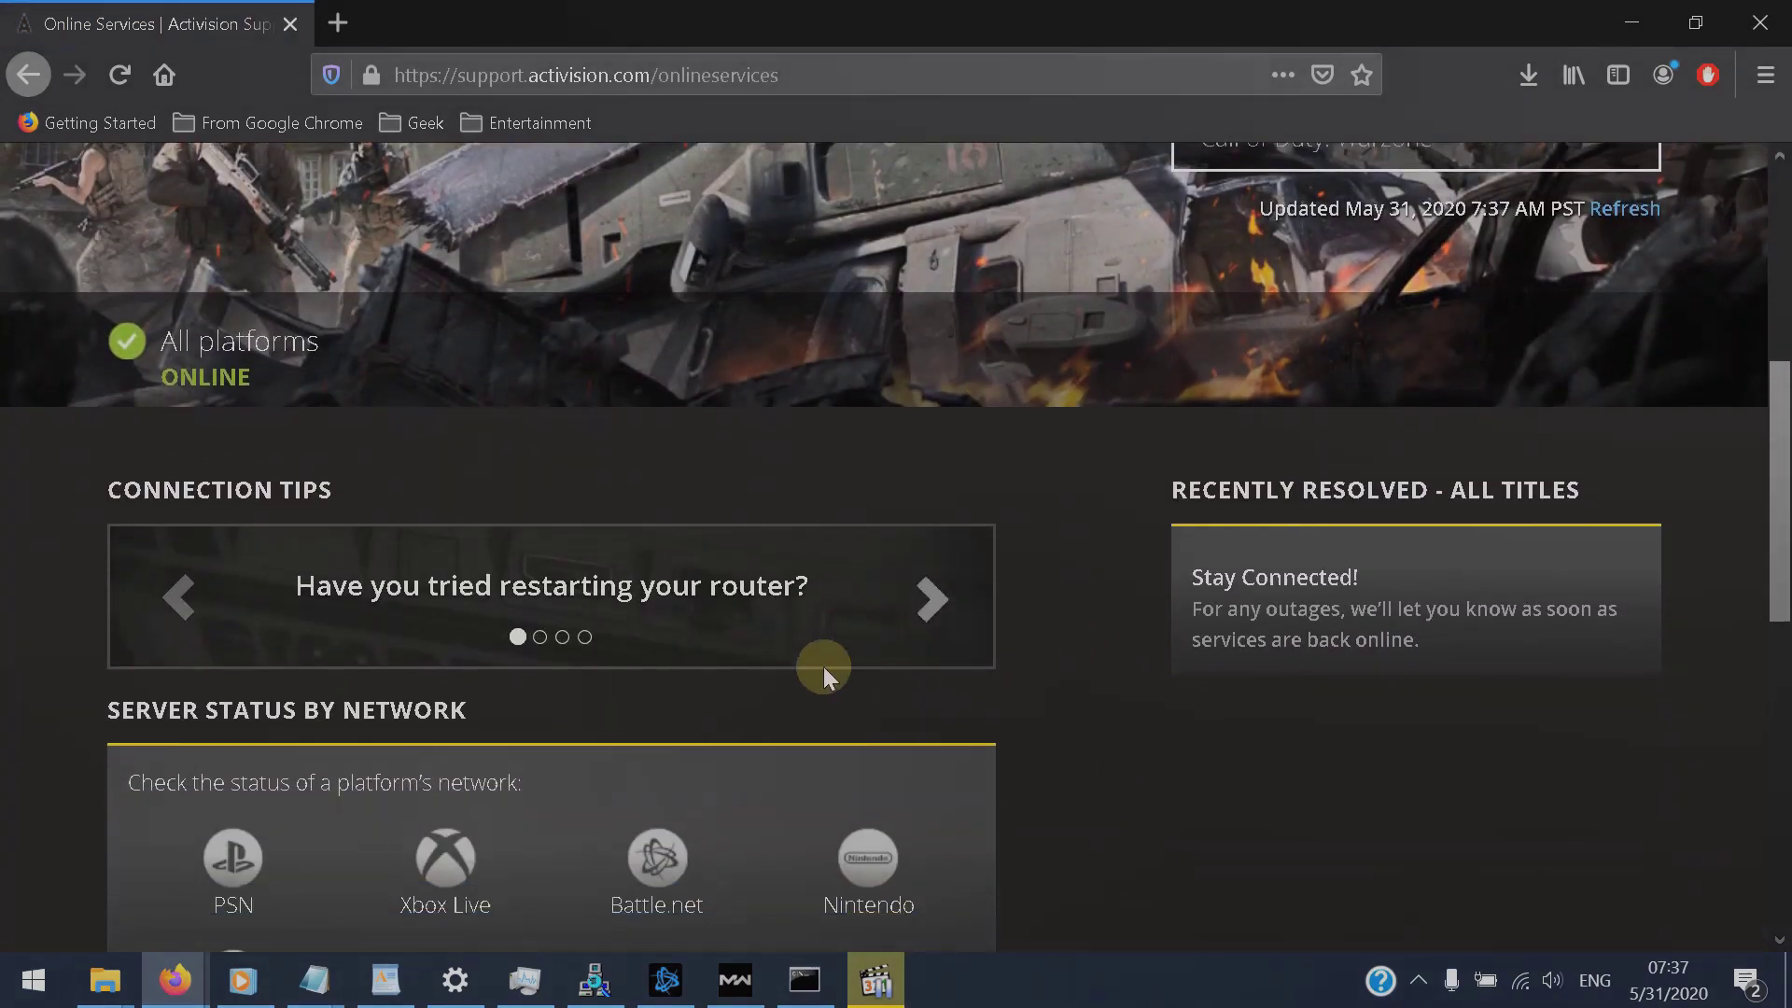
scroll(112, 680, "down", 5)
scroll(82, 613, "up", 3)
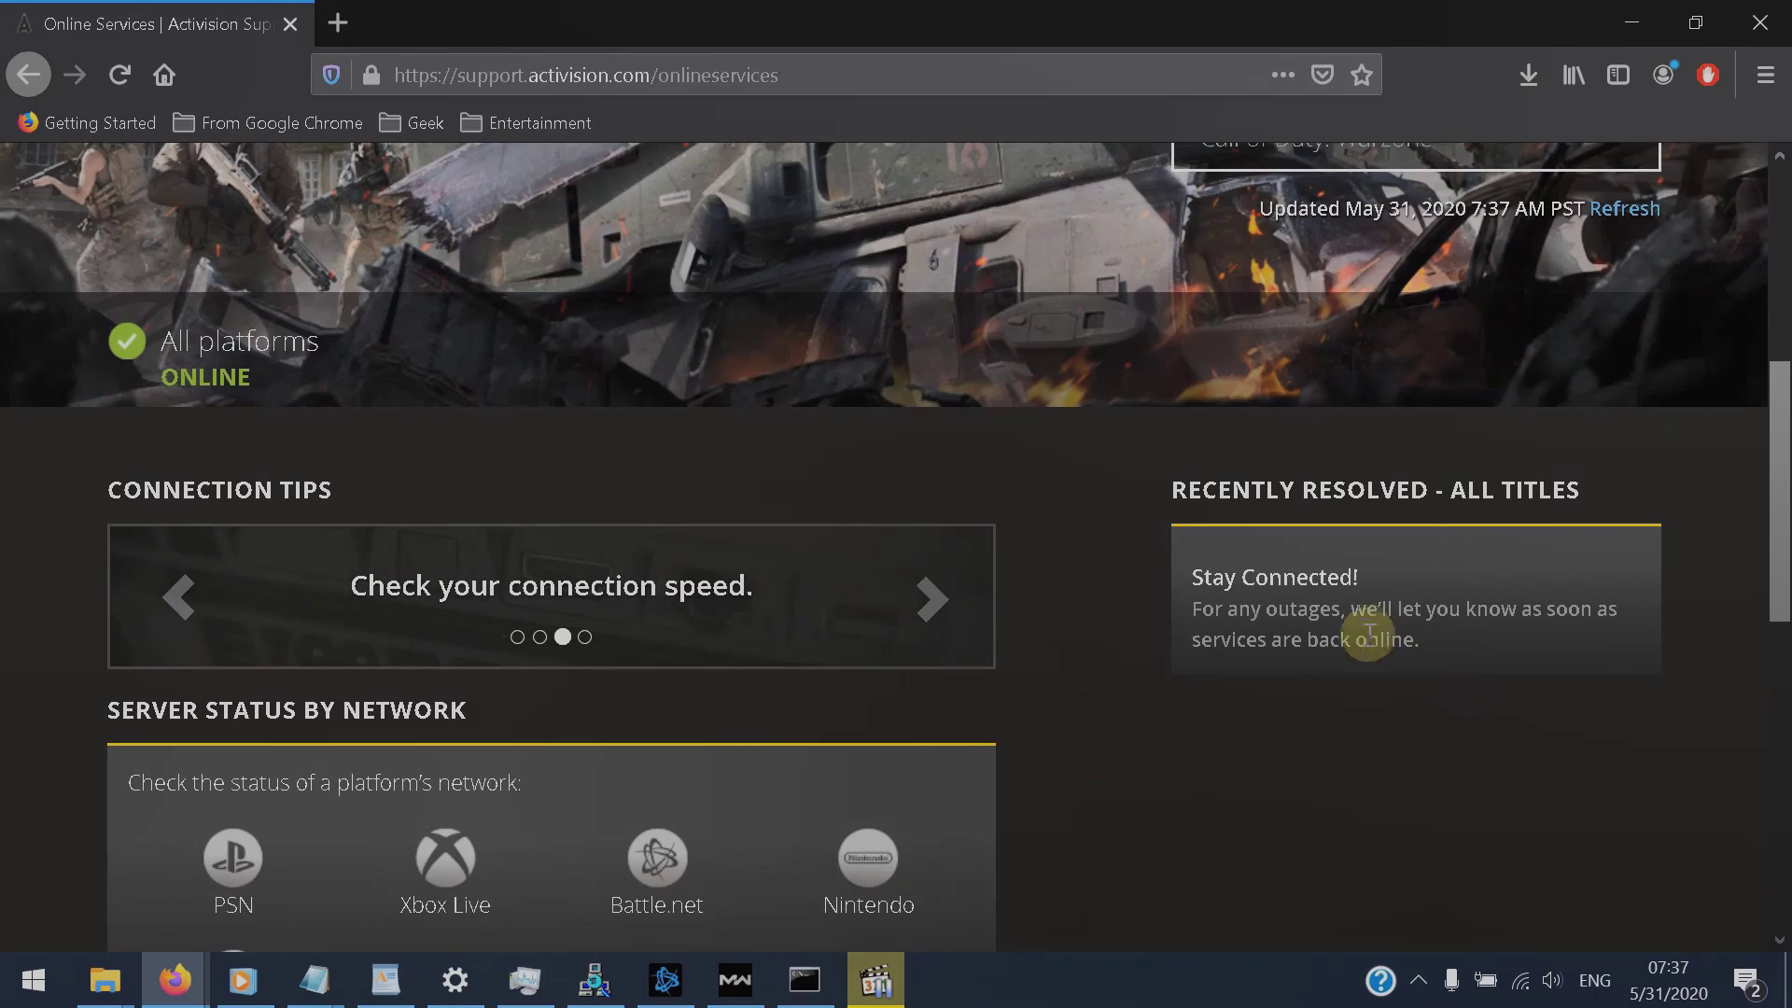
Step: Highlight the services-back-online outage notice, then go to the Help Community home page
left_click_drag(1347, 609, 1420, 643)
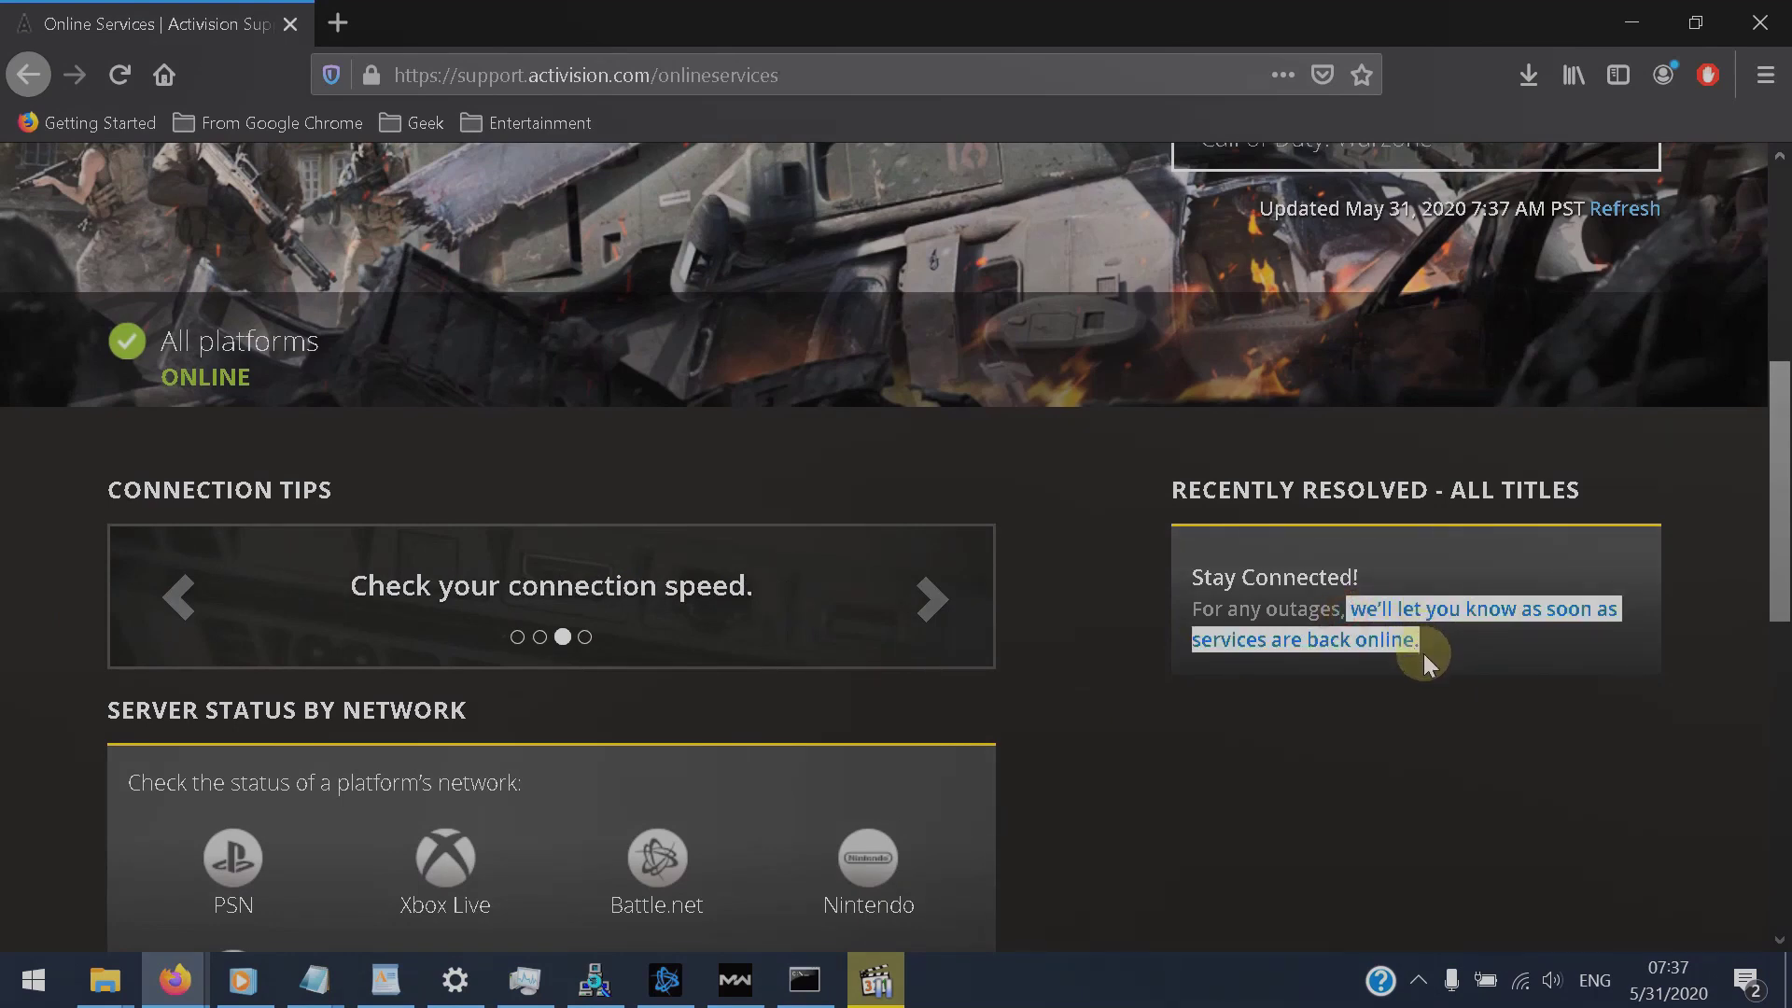
double_click(1303, 611)
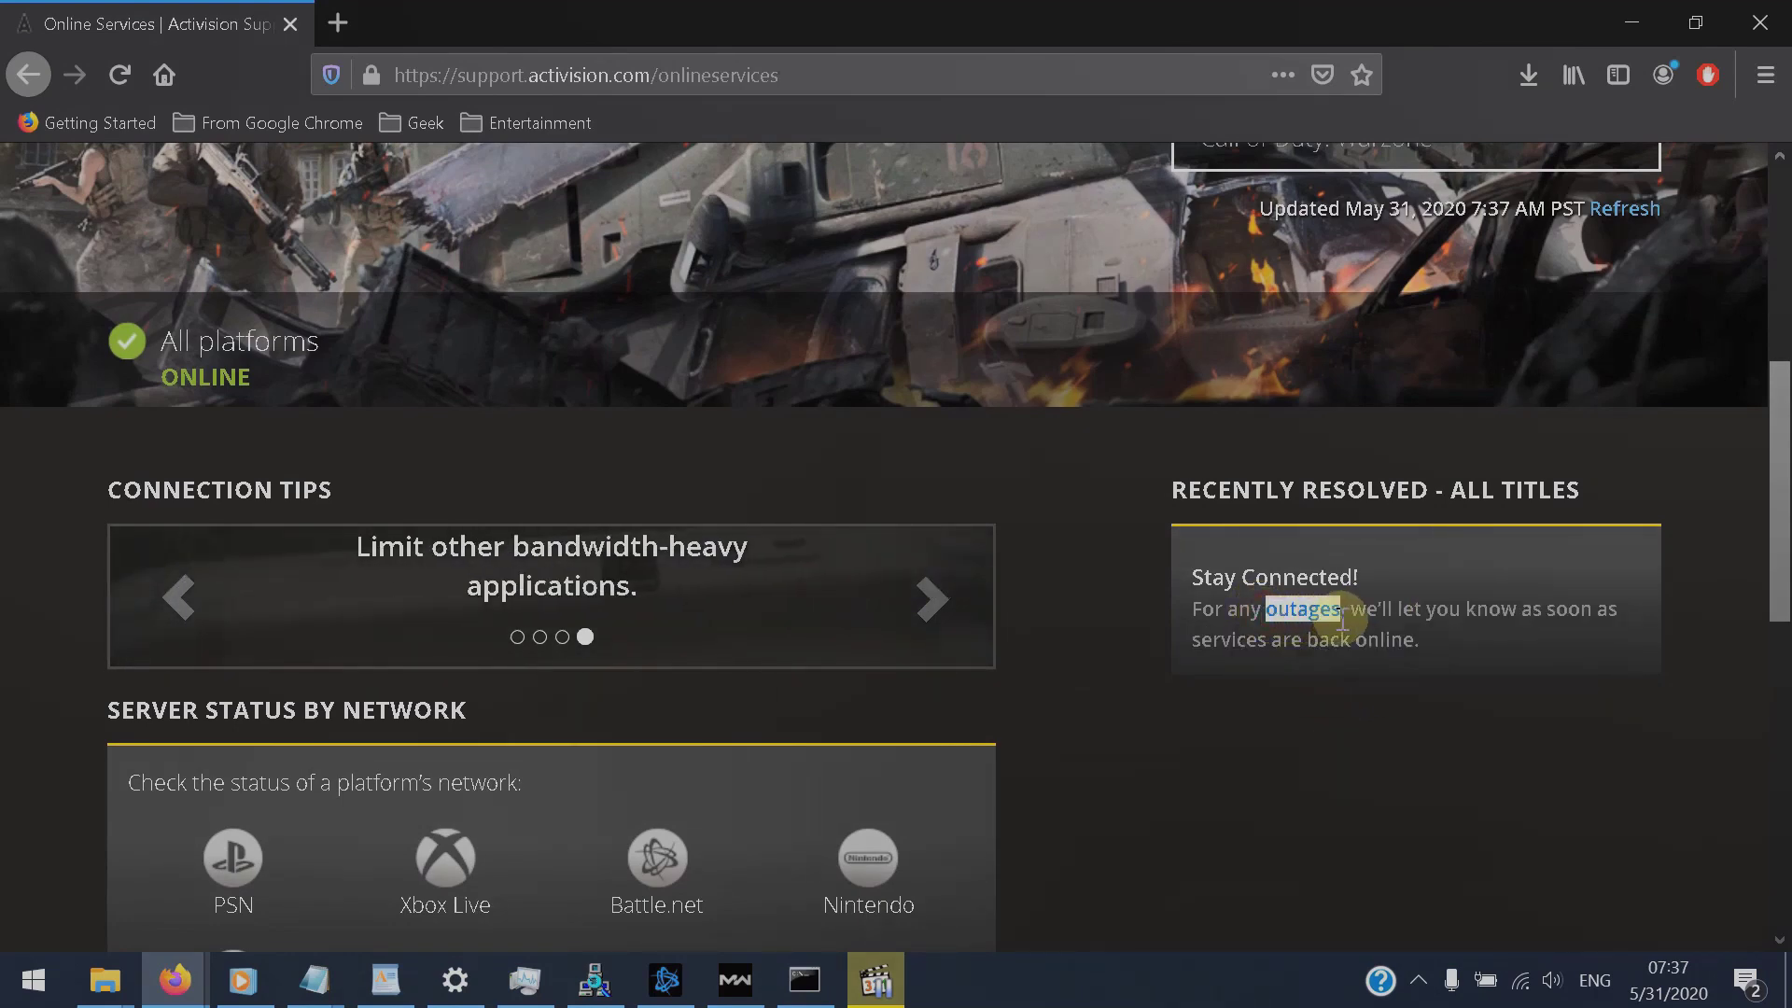
left_click(1240, 792)
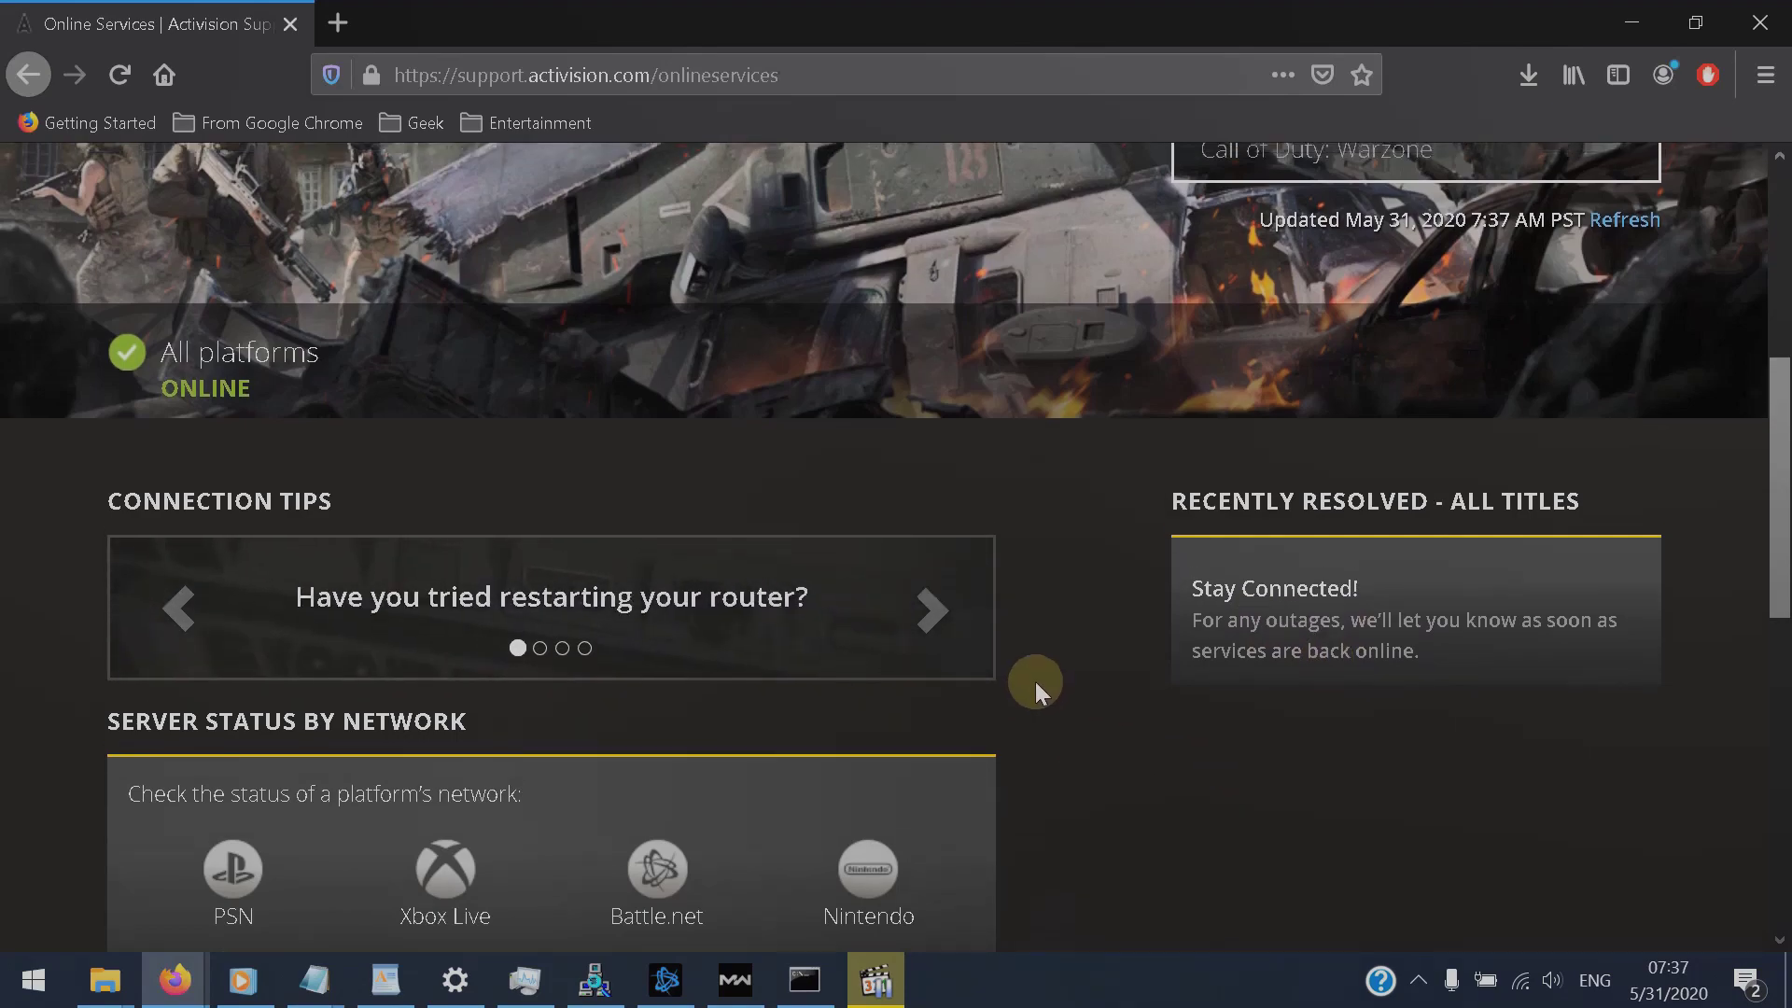
scroll(1035, 681, "up", 5)
left_click(416, 231)
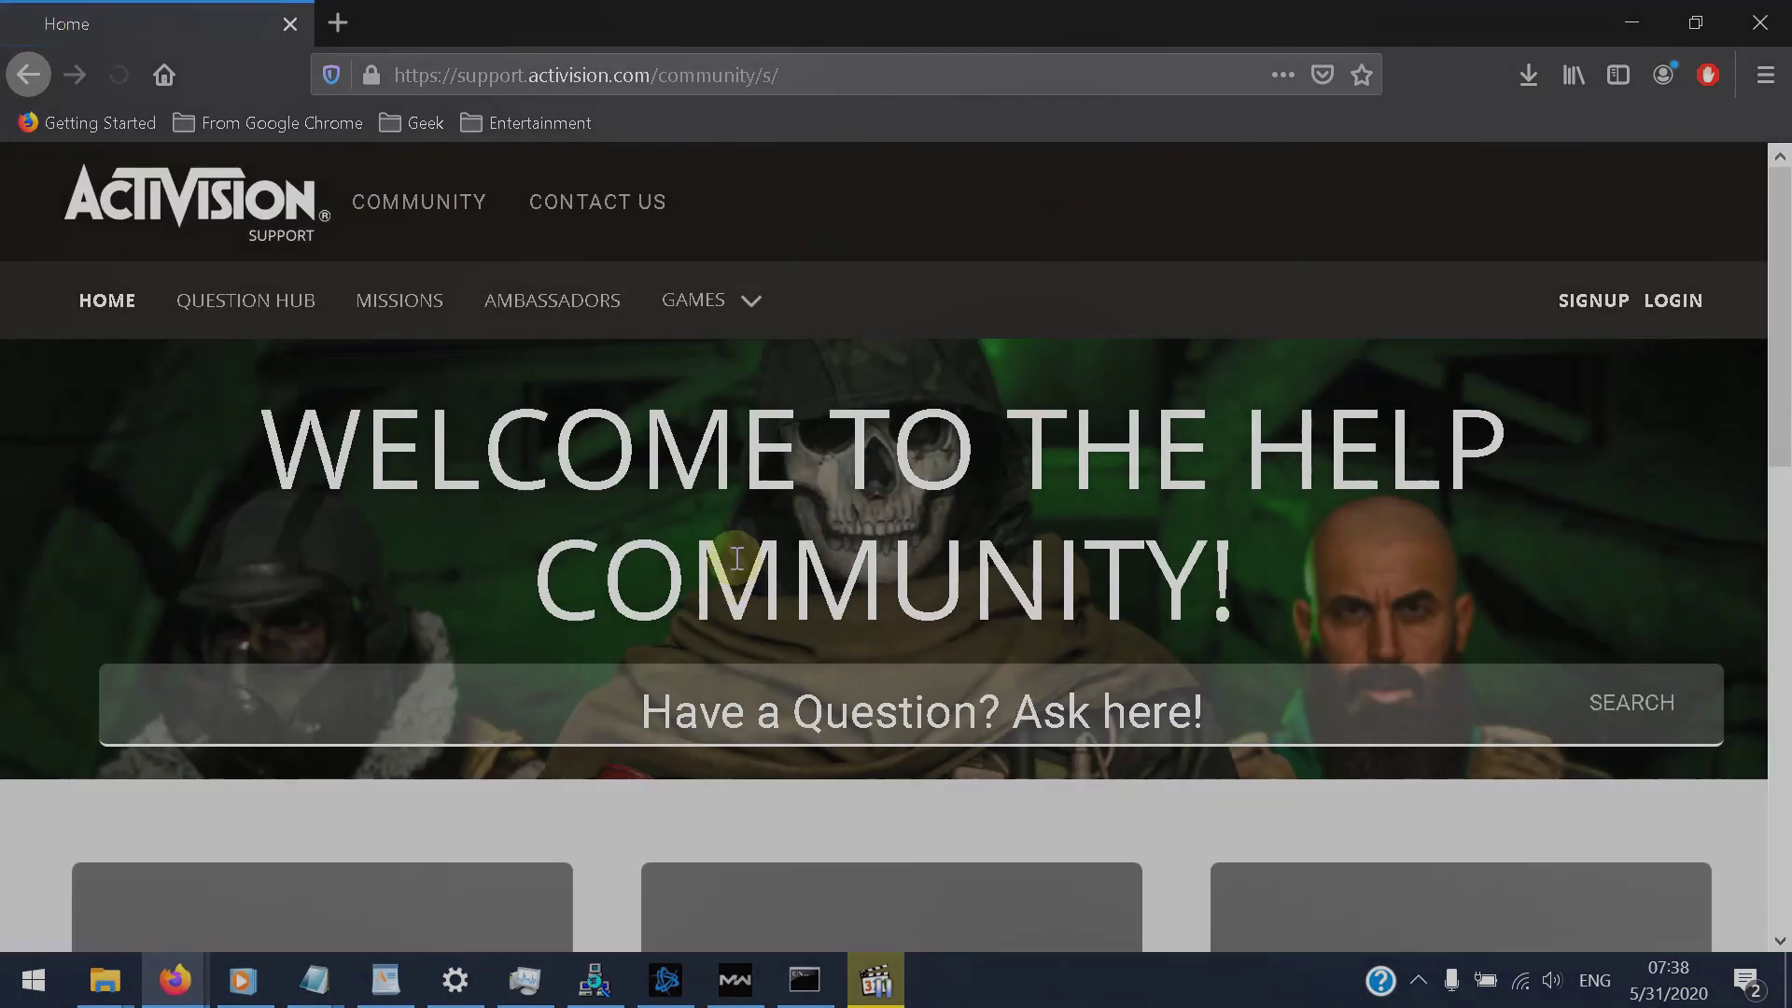
Step: Visit Activision's Contact Us page, then minimise Firefox to reveal the pathping results
scroll(736, 558, "down", 5)
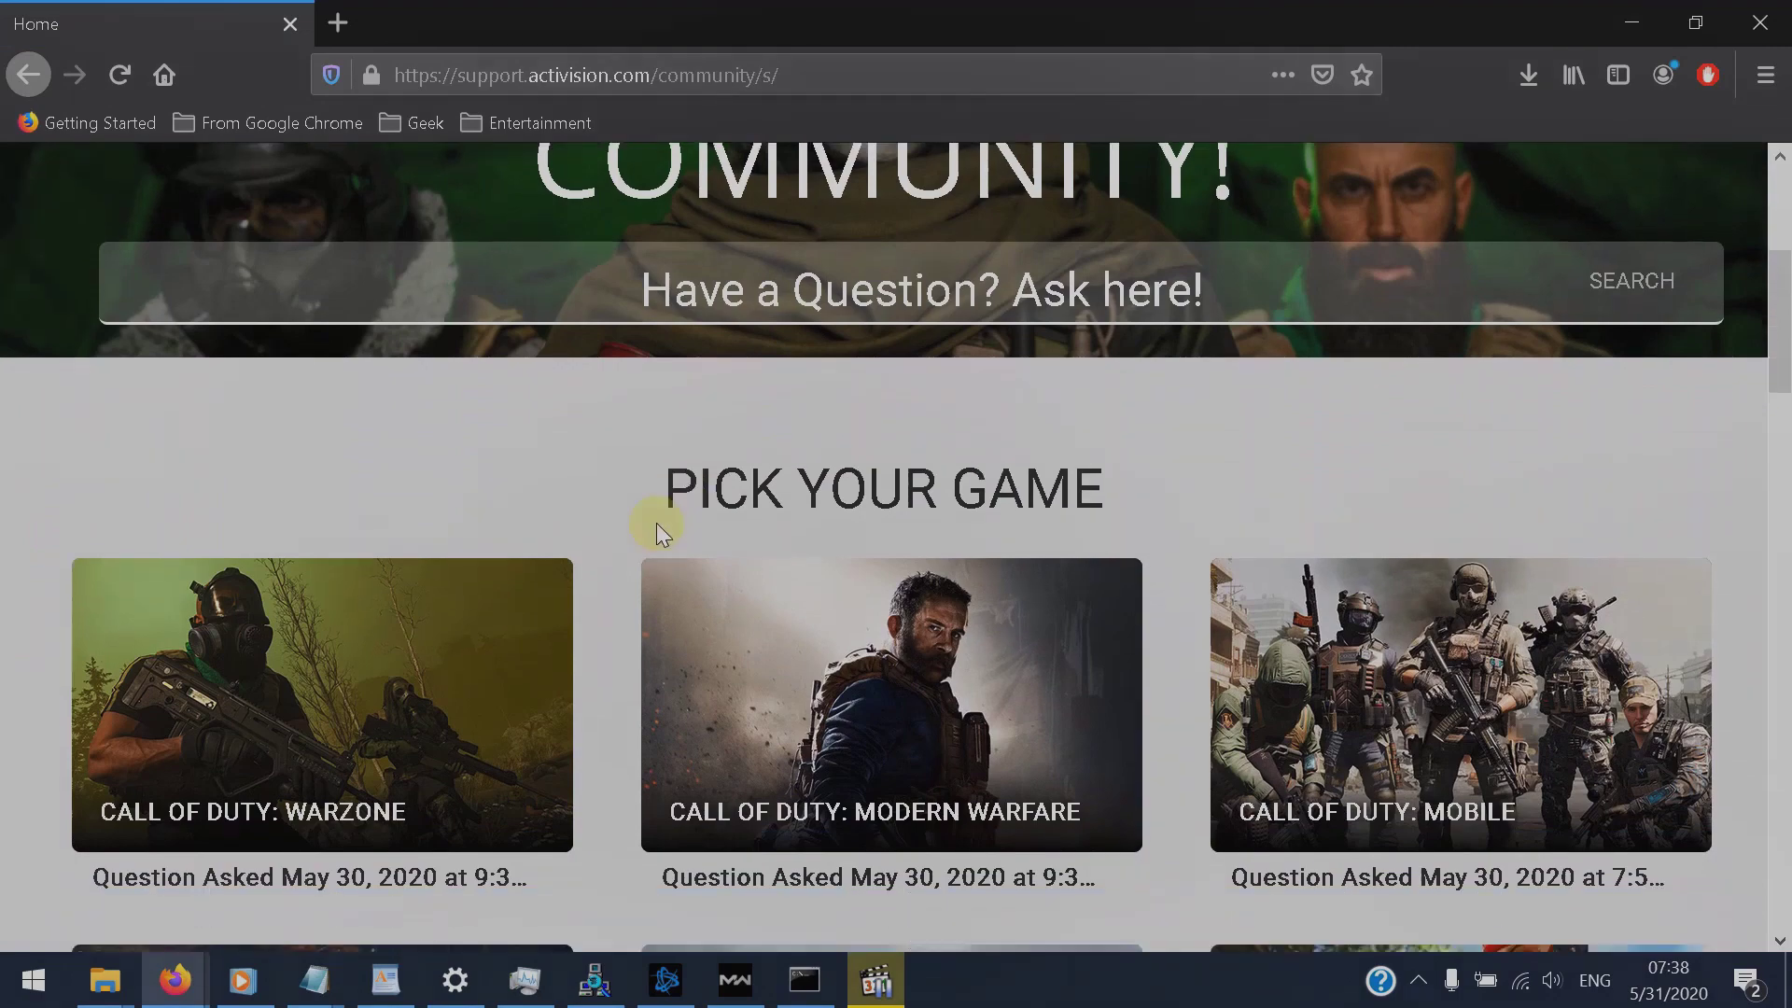
scroll(629, 396, "up", 5)
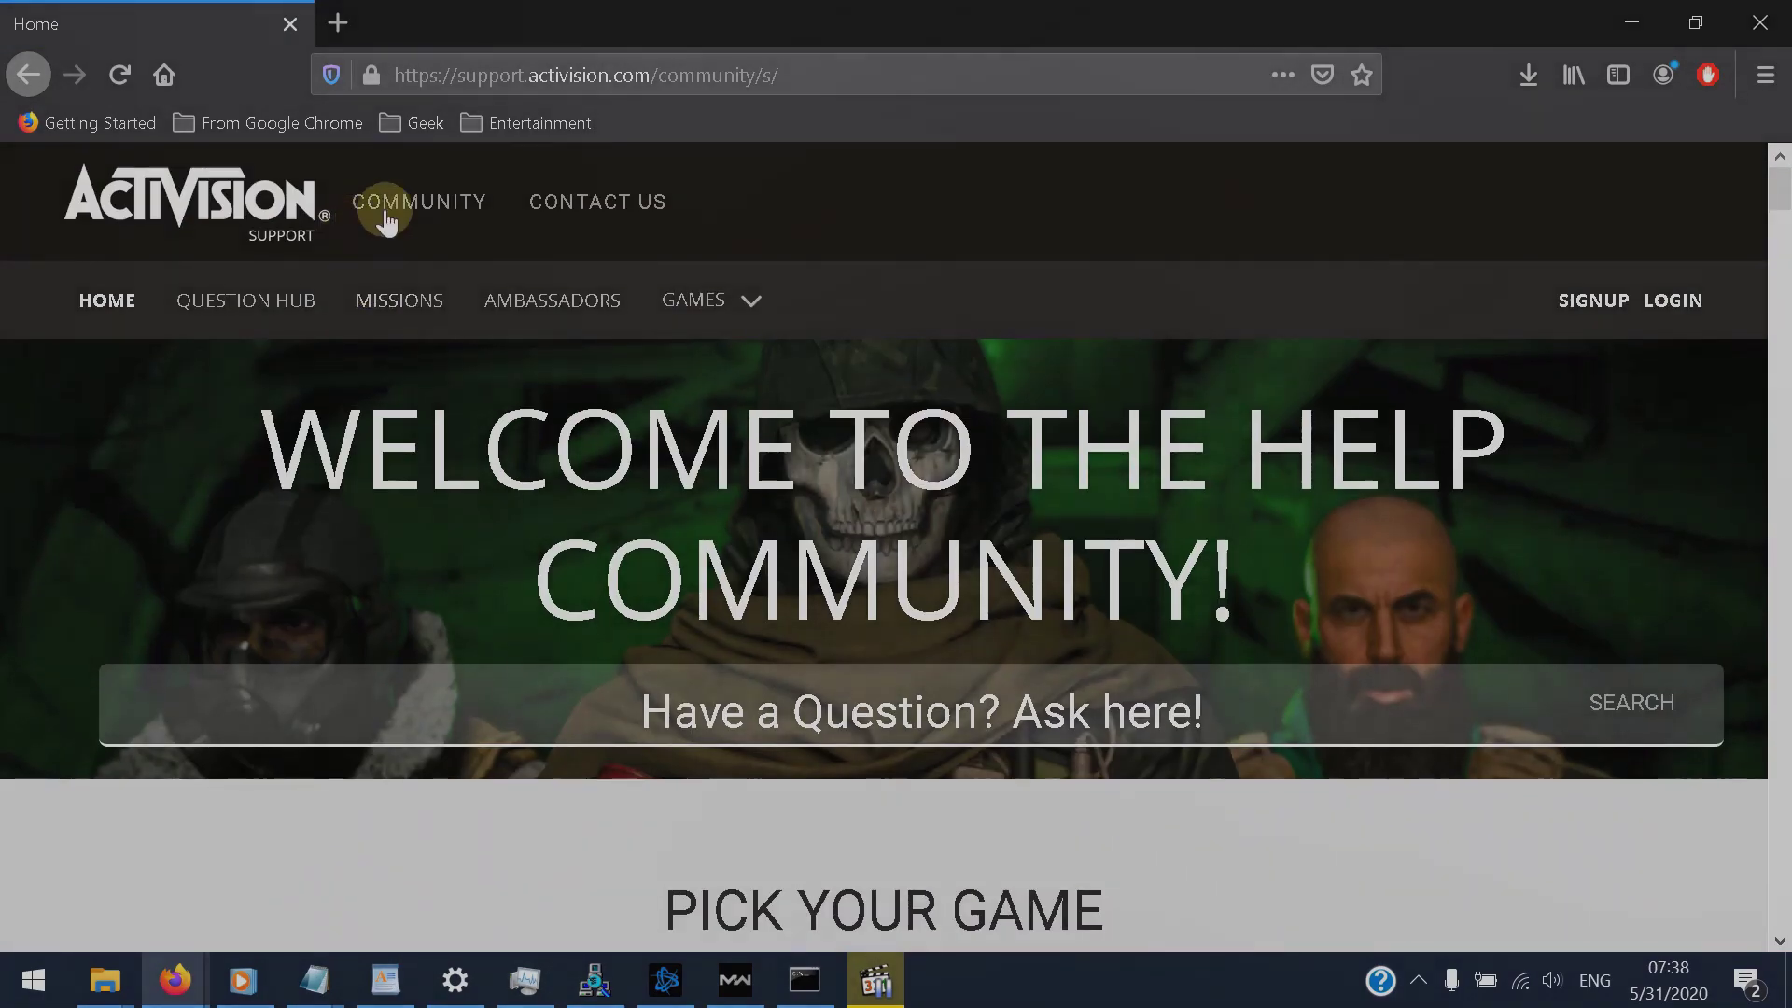
left_click(626, 199)
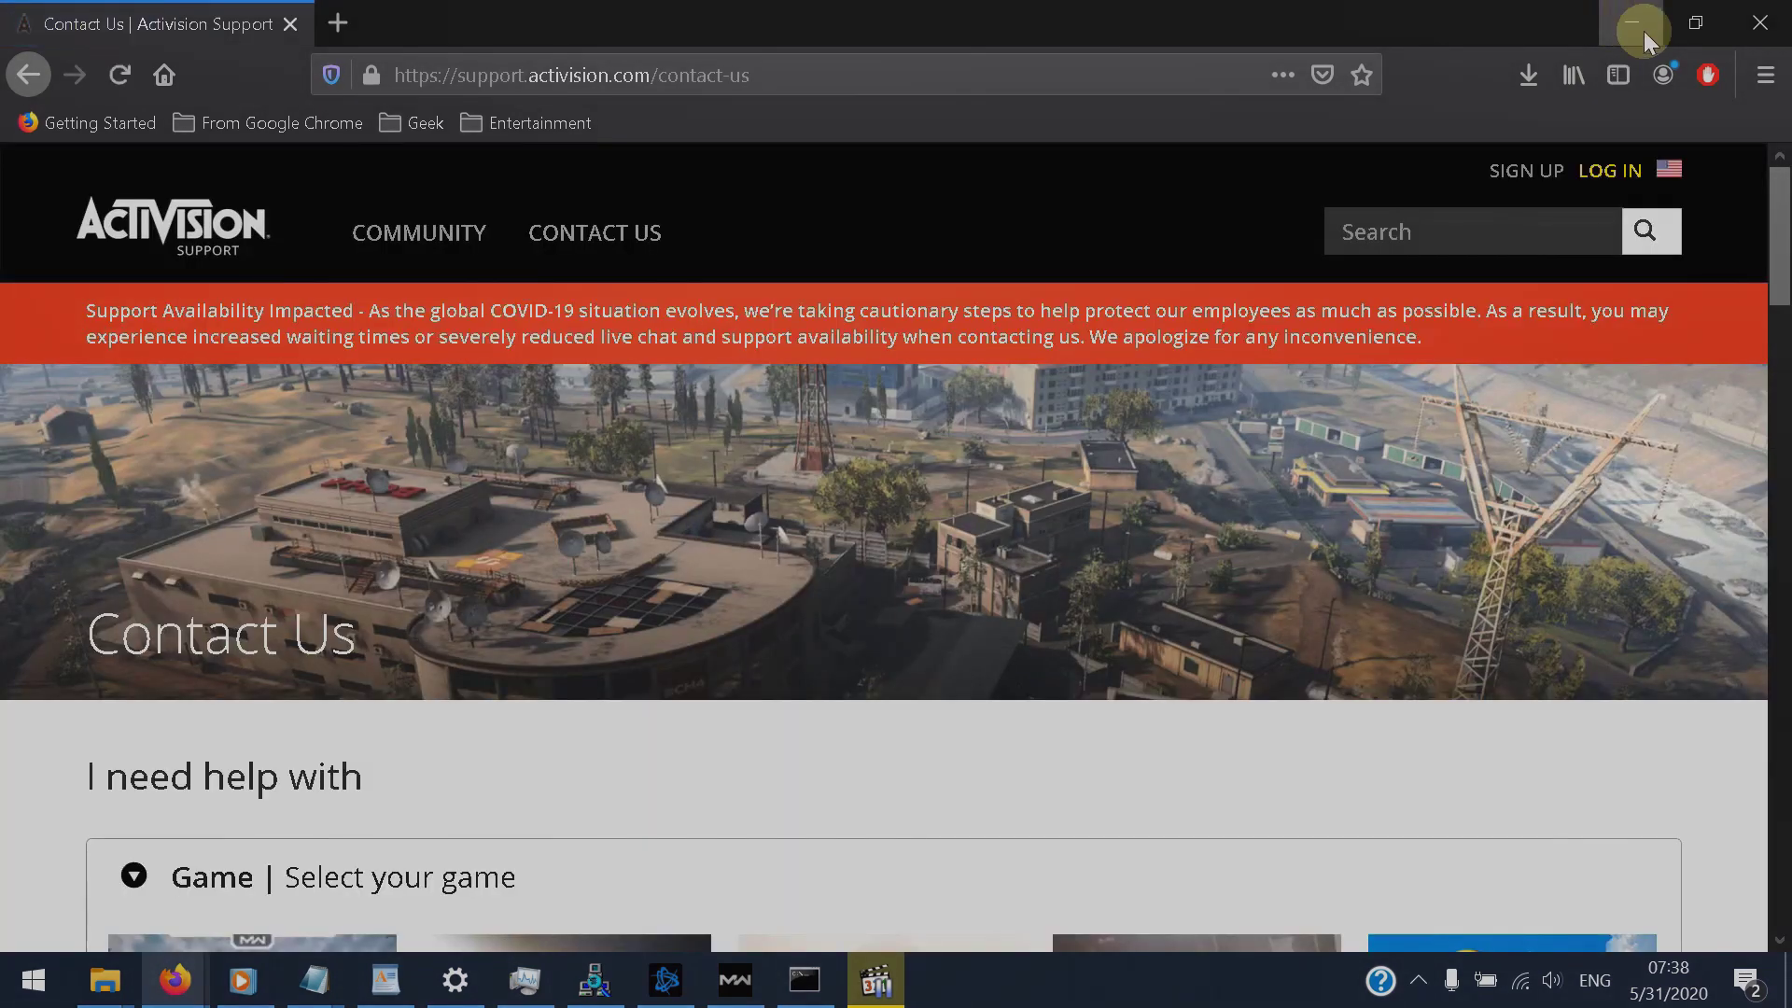
left_click(1644, 31)
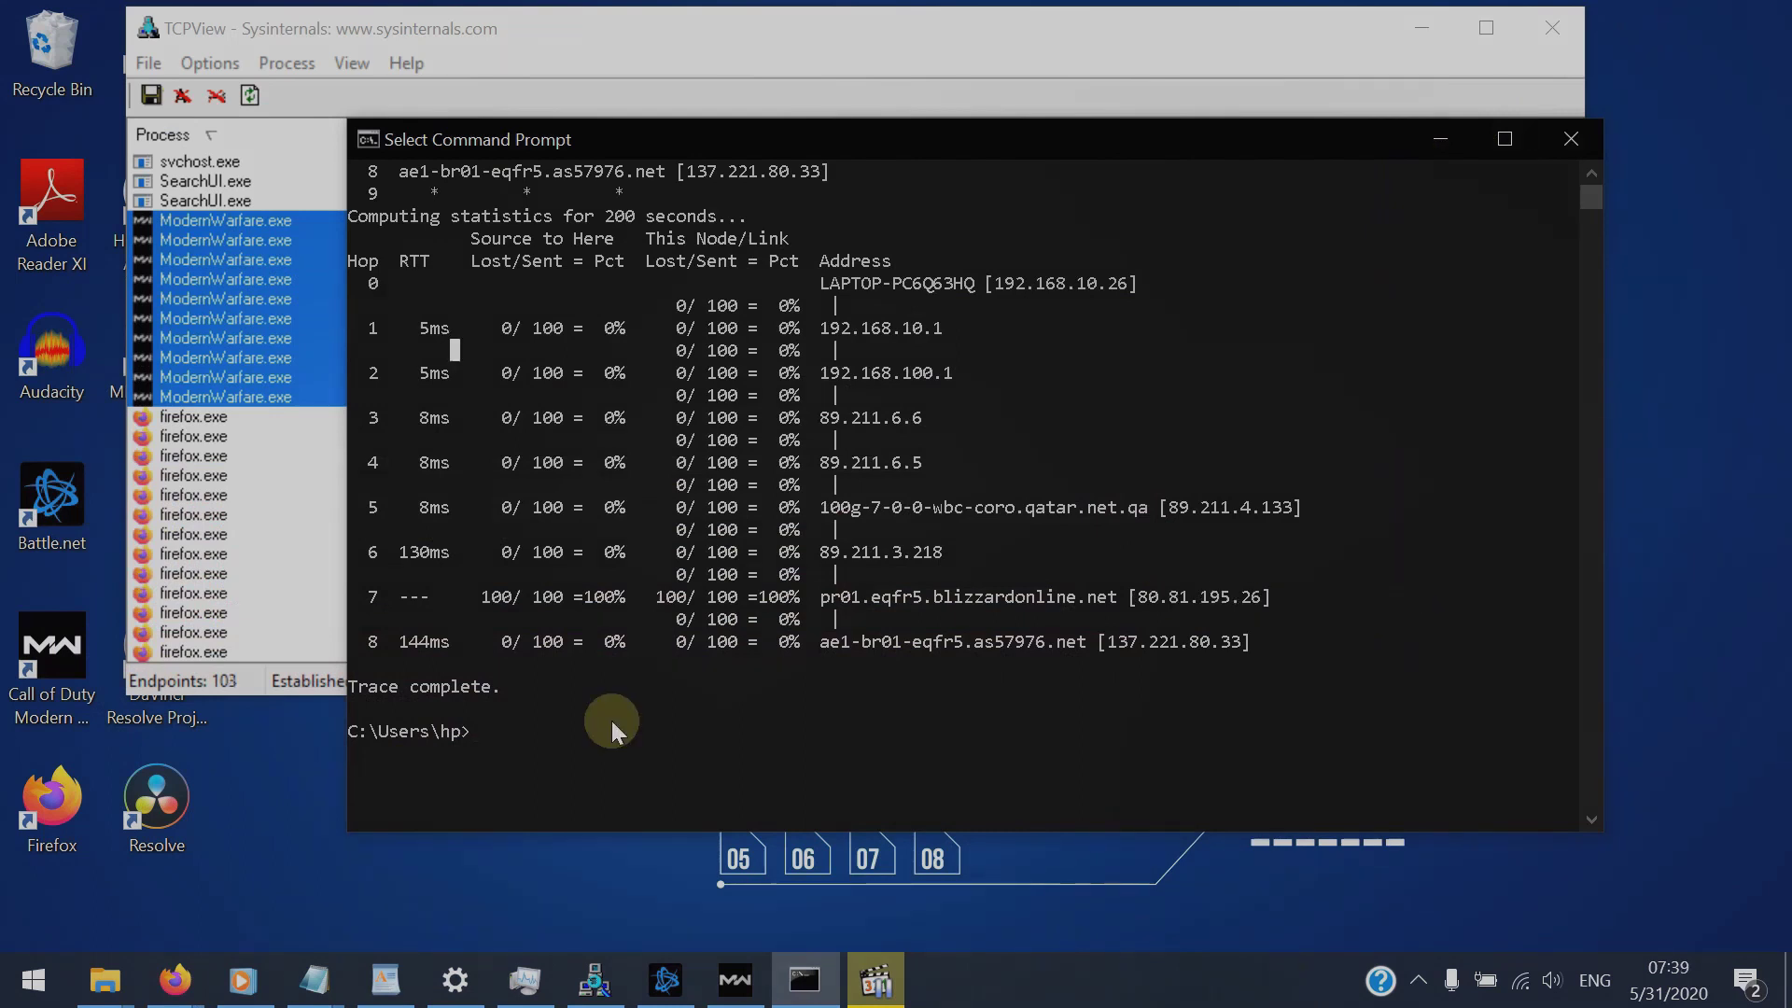
Step: Select hop 1's row: 192.168.10.1 at 5ms with 0% loss
left_click_drag(372, 336, 642, 319)
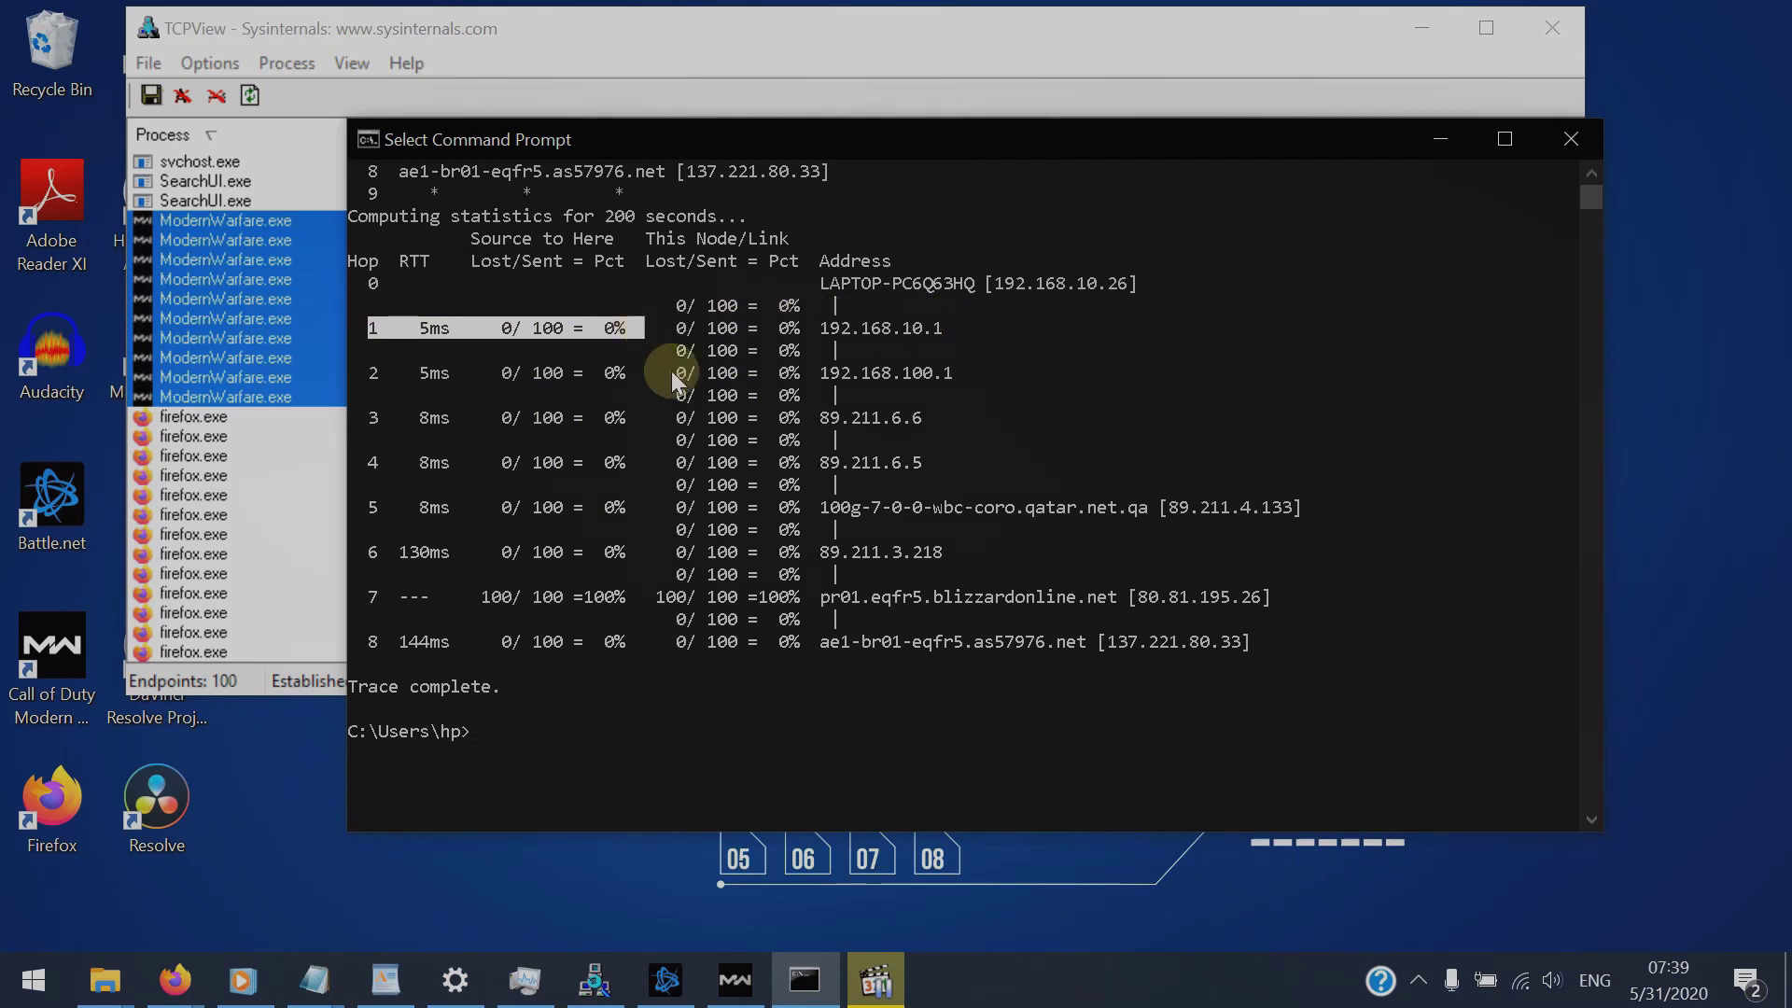